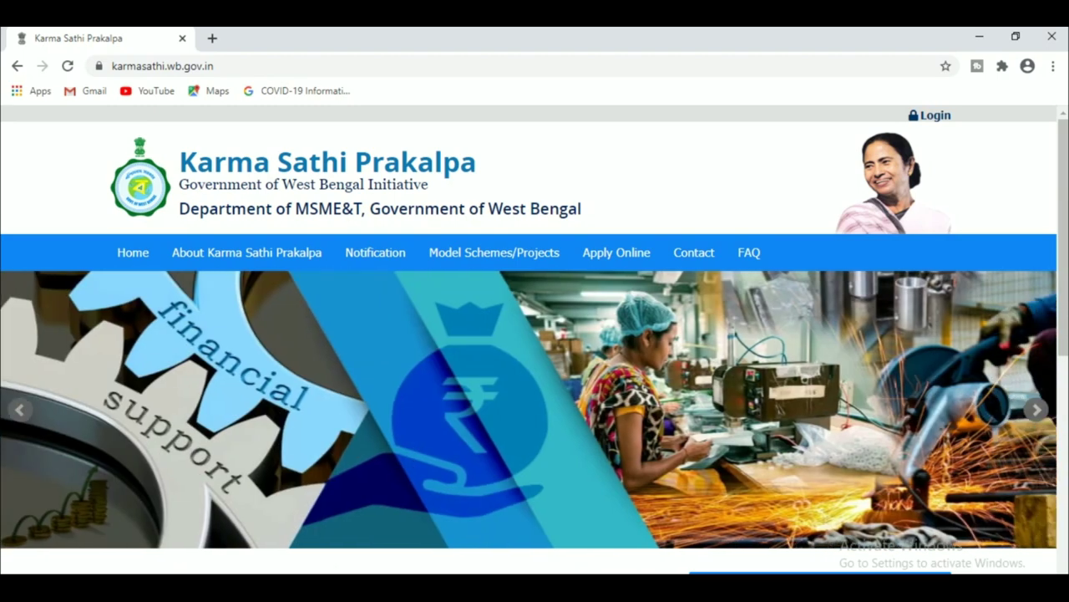
Google 'karma sathi prakalpa' in a new tab and open the karmasathi.wb.gov.in result
left_click(212, 38)
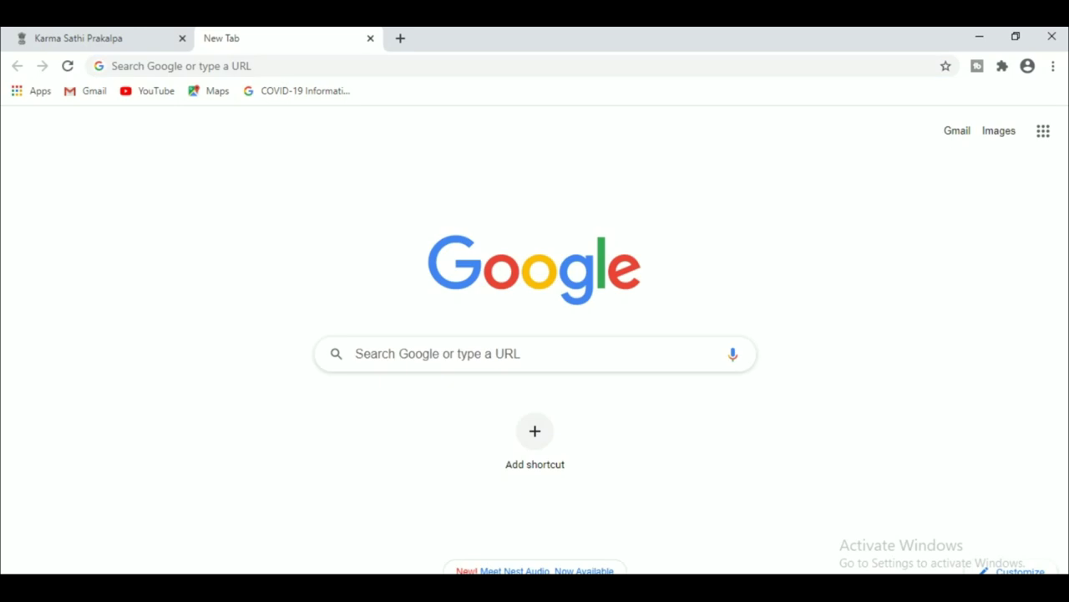
left_click(359, 353)
left_click(414, 385)
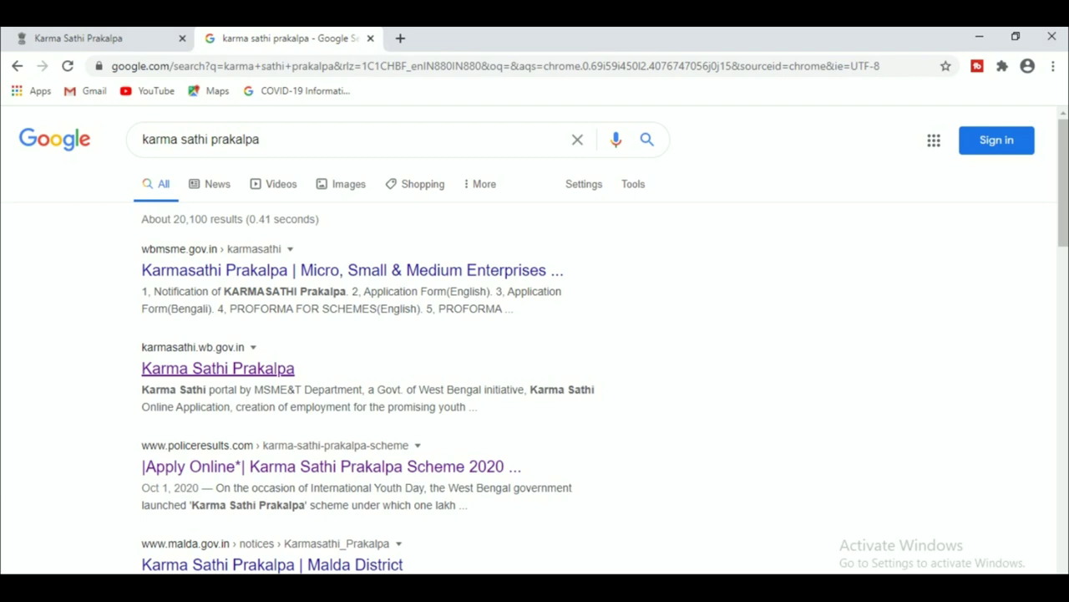
left_click(217, 369)
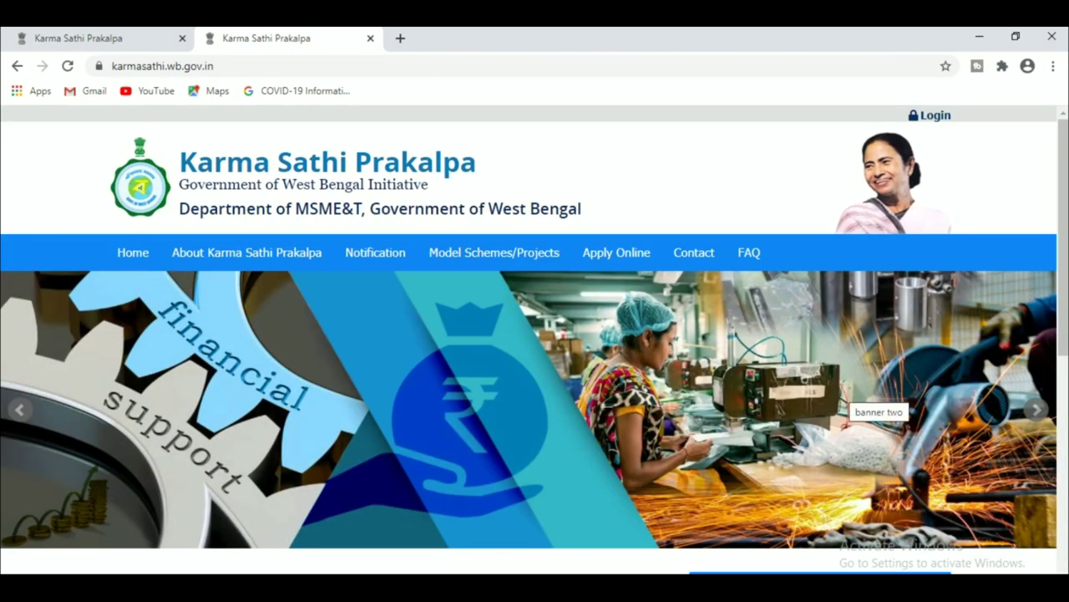
Browse the Karma Sathi home page, then go to the Apply Online page
scroll(846, 399, "down", 5)
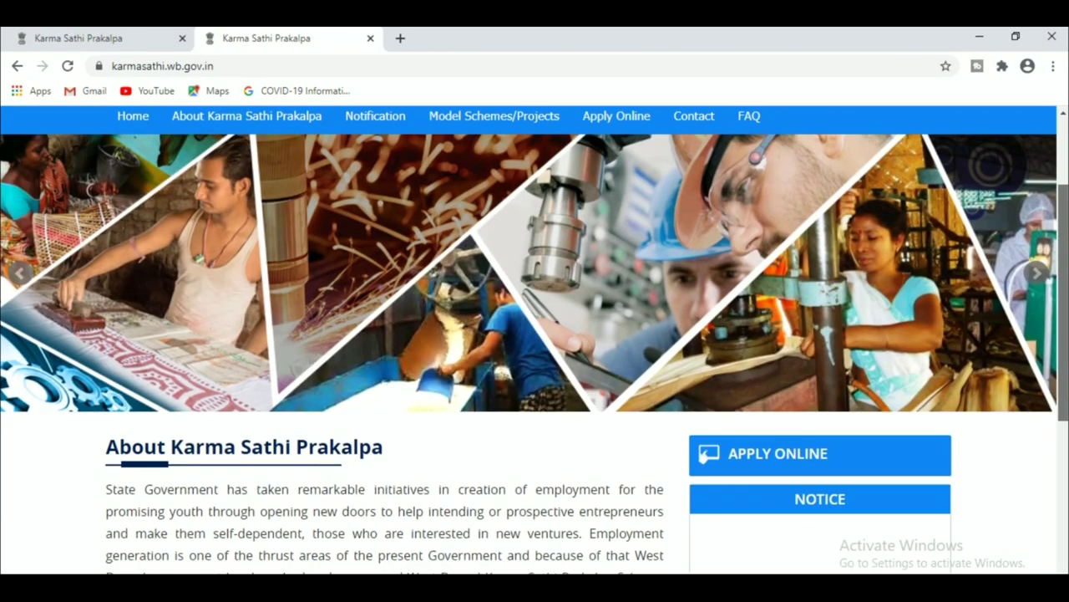
scroll(535, 340, "down", 3)
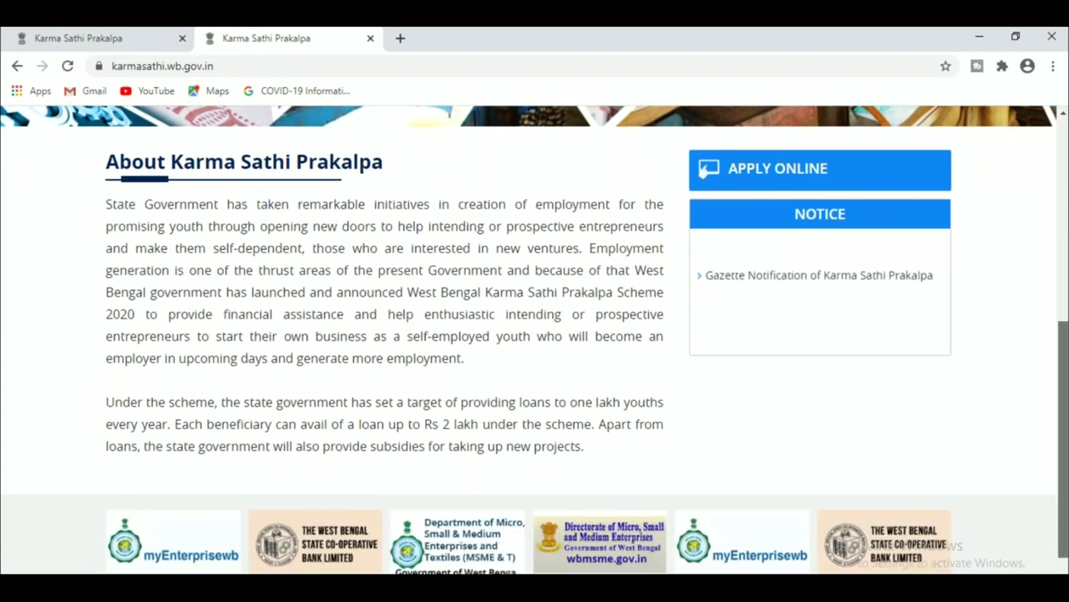
scroll(535, 340, "up", 8)
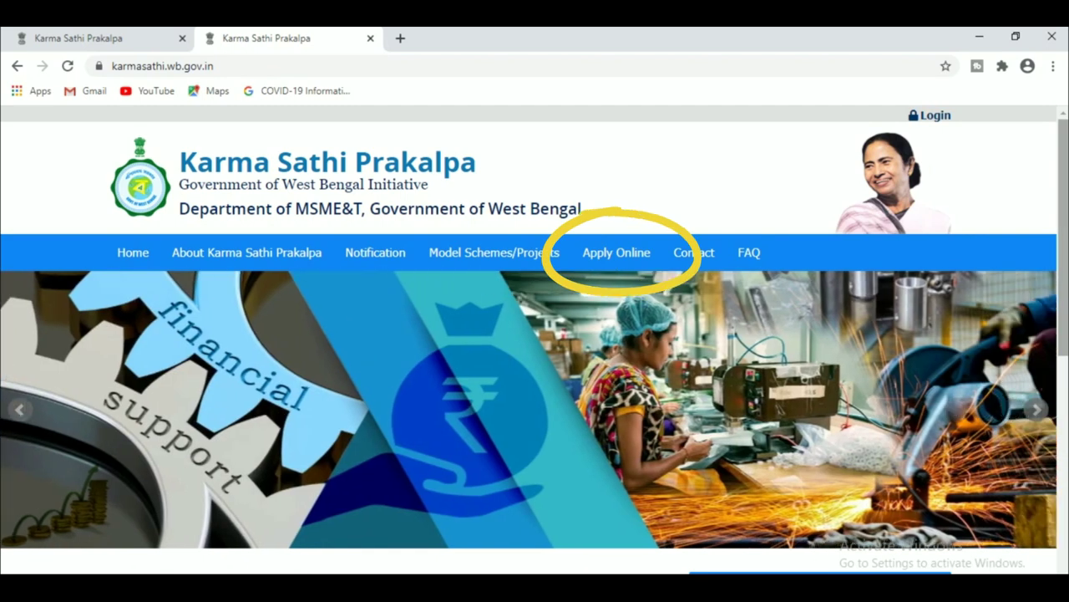
scroll(535, 340, "down", 1)
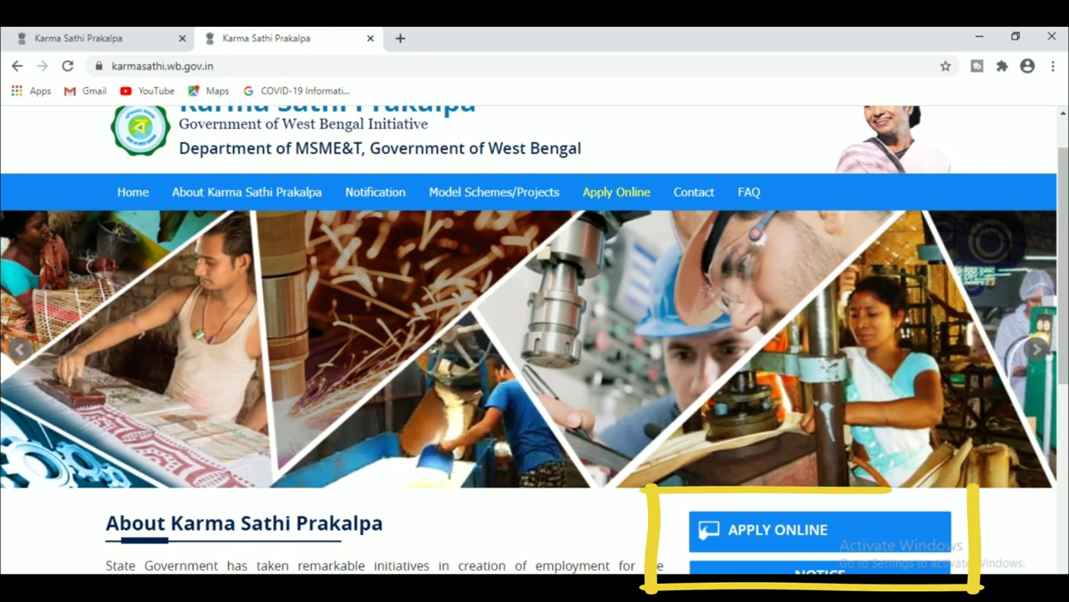
left_click(616, 193)
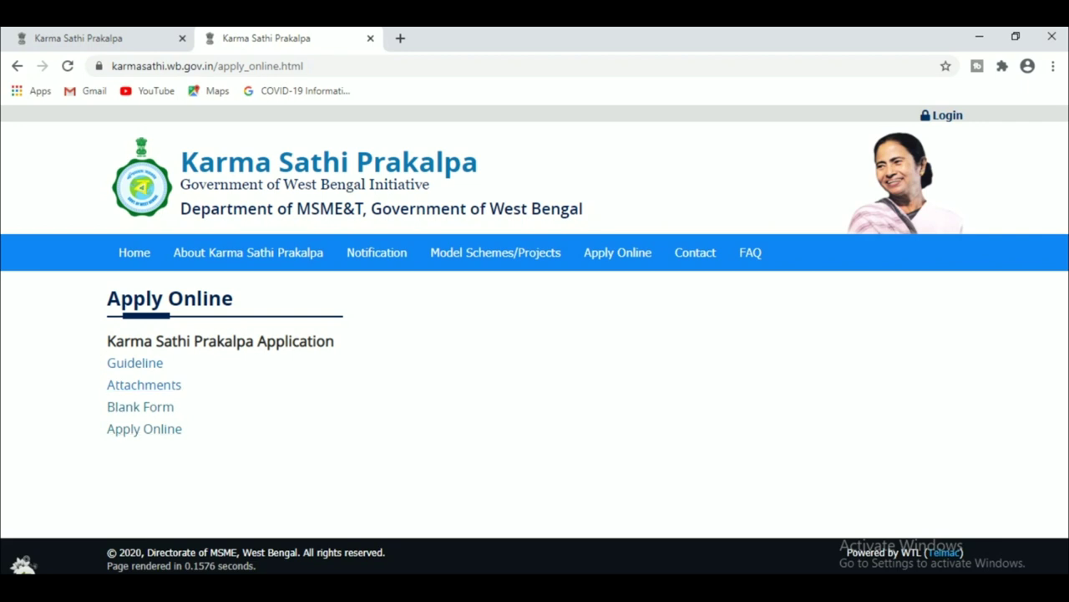
Open the Apply Online sign-in and proceed to new applicant registration
left_click_drag(2, 437, 85, 435)
left_click_drag(58, 413, 94, 434)
left_click(144, 428)
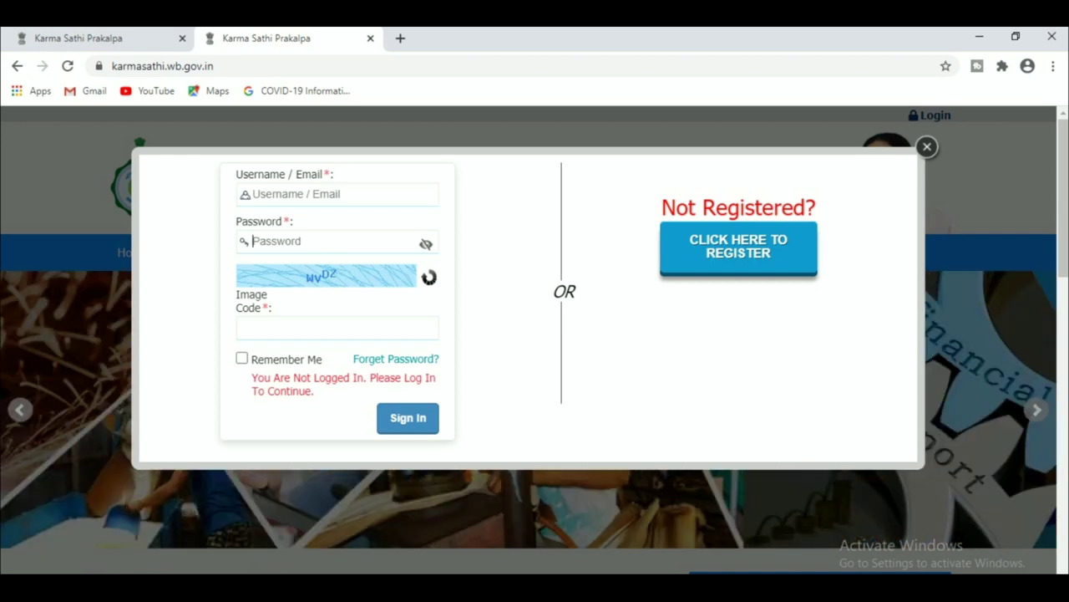
key("Return")
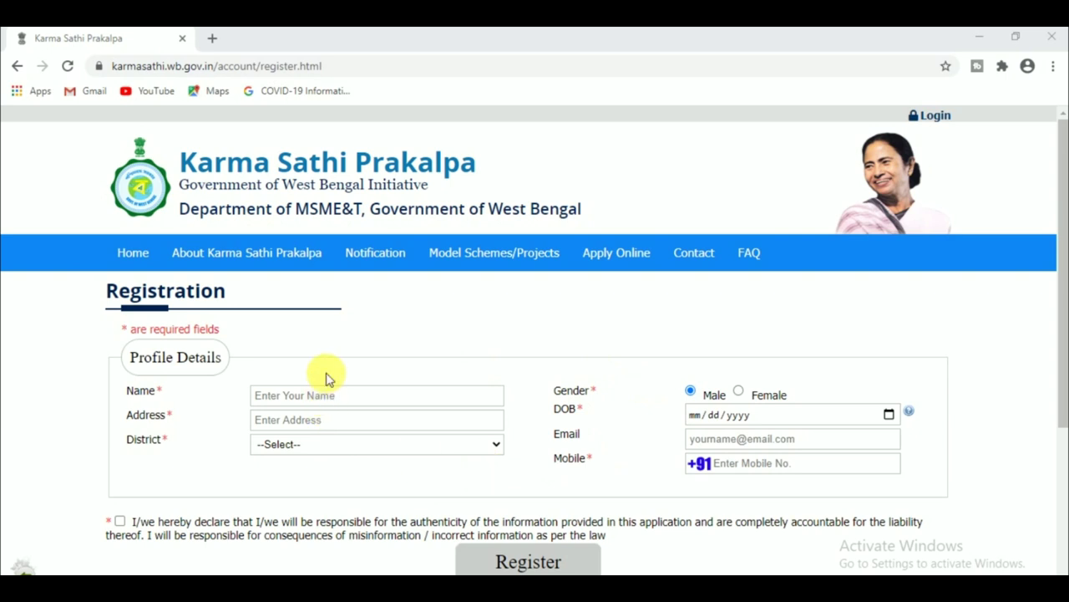
Enter the applicant's name and address, and choose MURSHIDABAD as the district
left_click(267, 399)
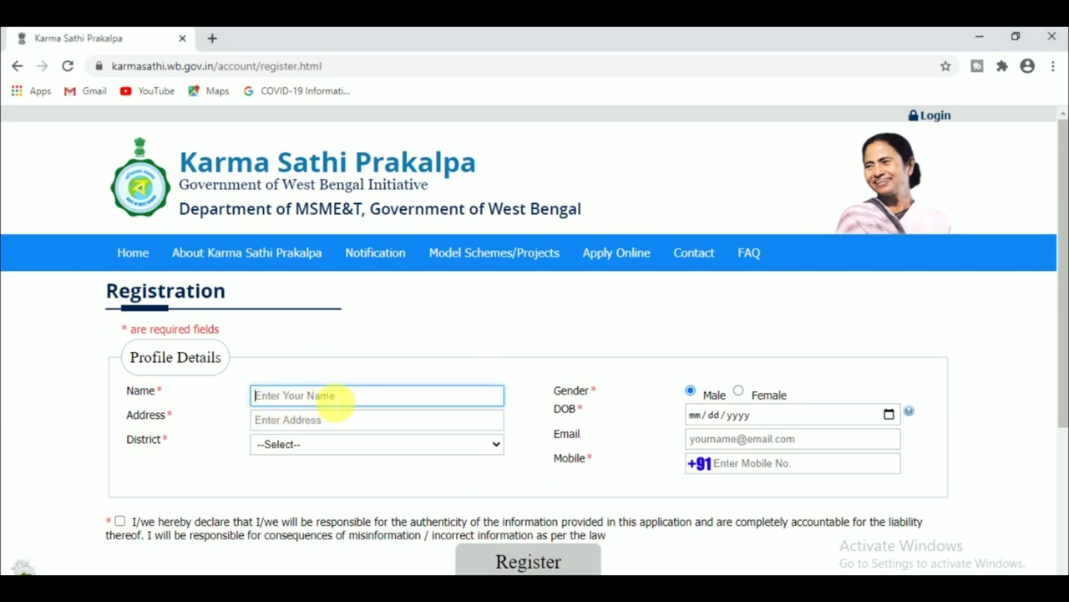
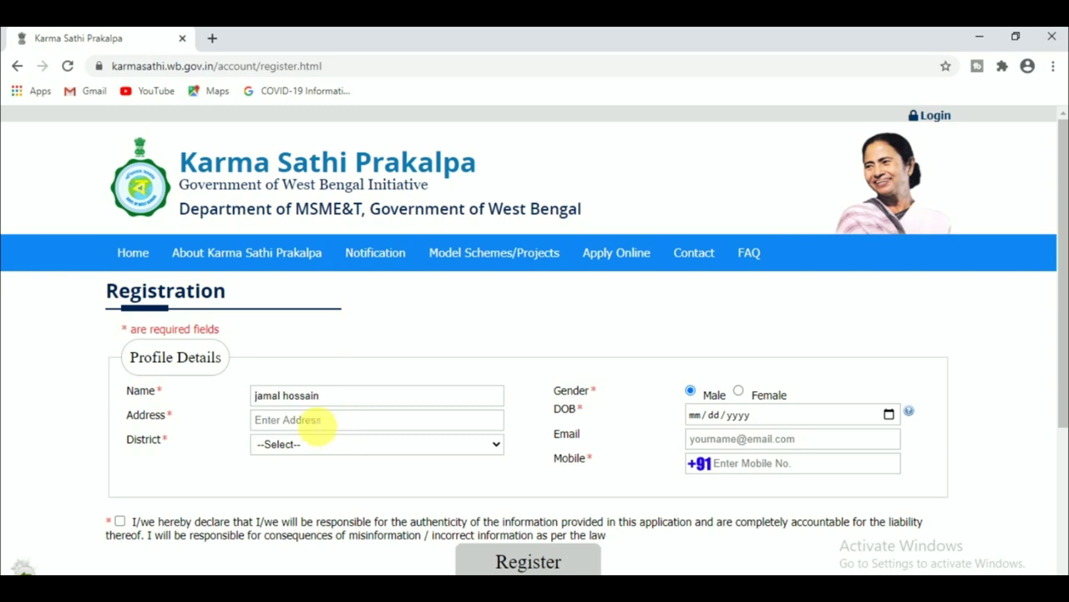
left_click(321, 425)
type("basta pur")
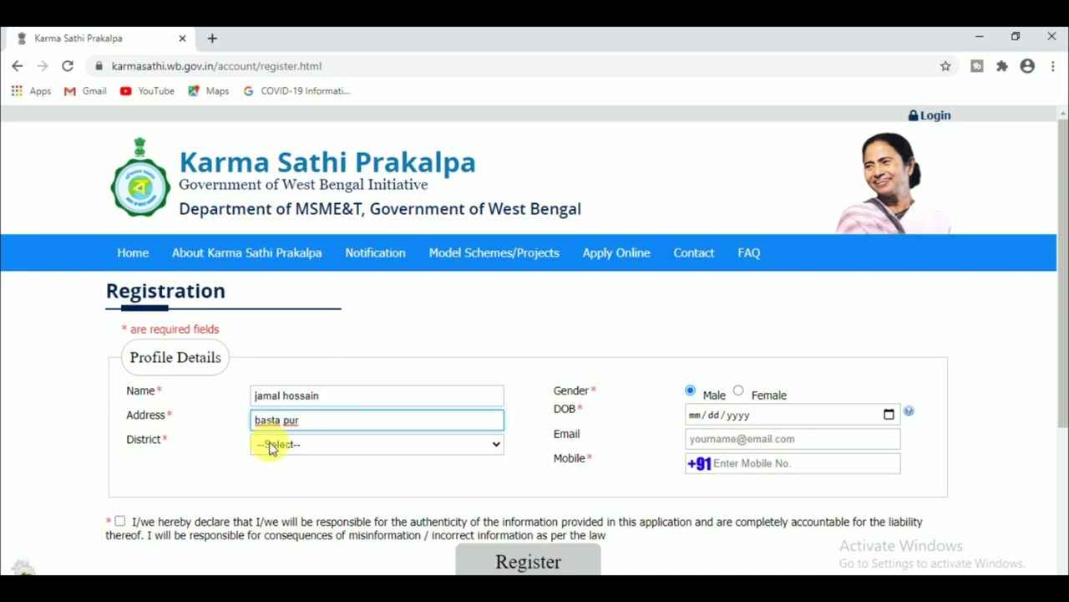
left_click(355, 449)
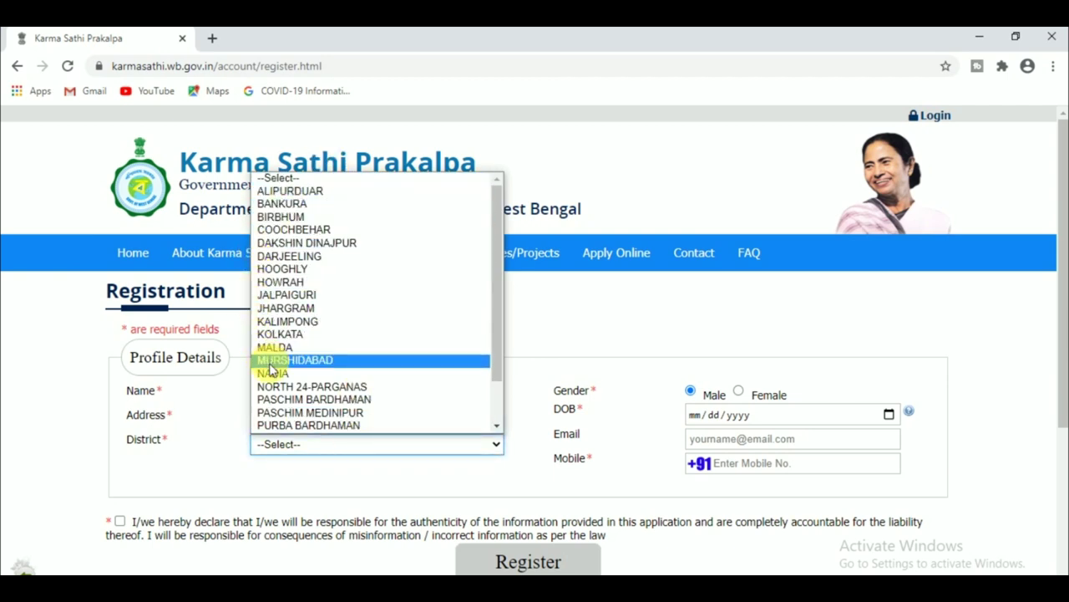
left_click(297, 360)
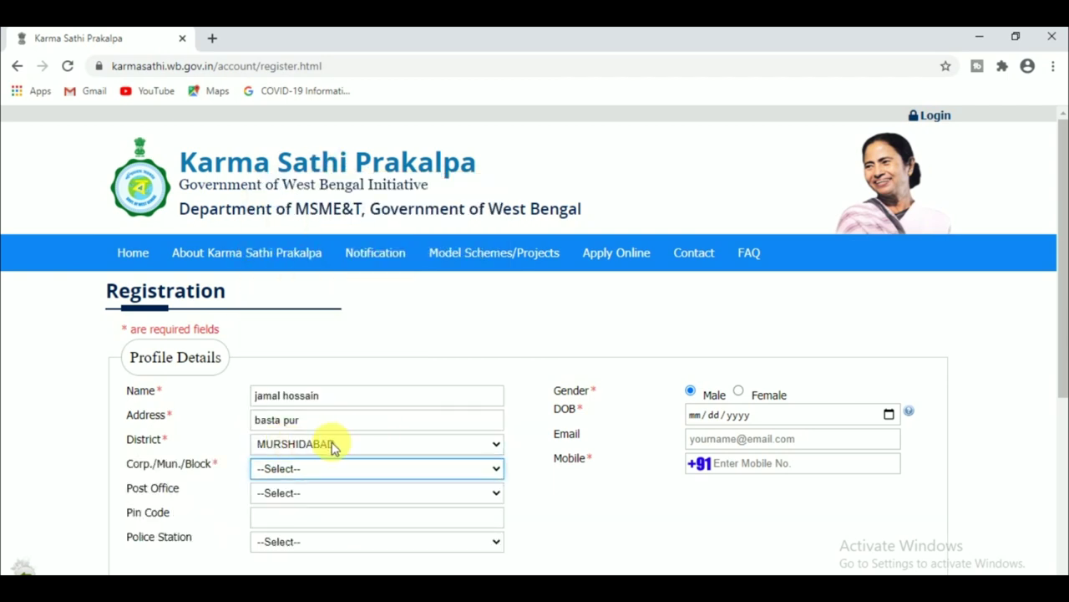
left_click(339, 473)
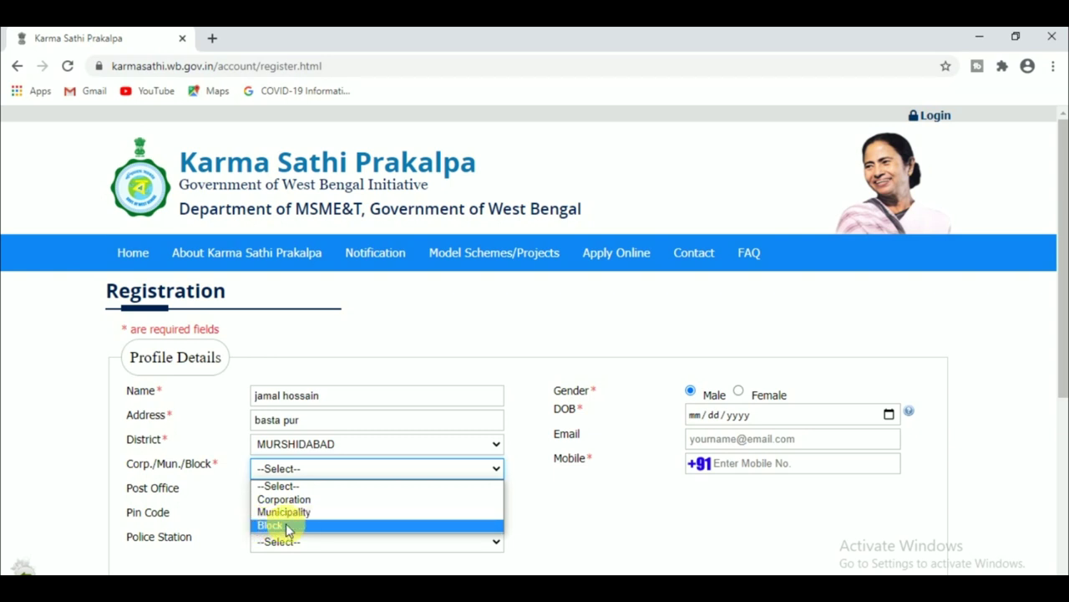
Set type Block, block MURSHIDABAD-JIAGANJ (M.J), post office AHIRAN B.O, police station JALANGI
left_click(267, 526)
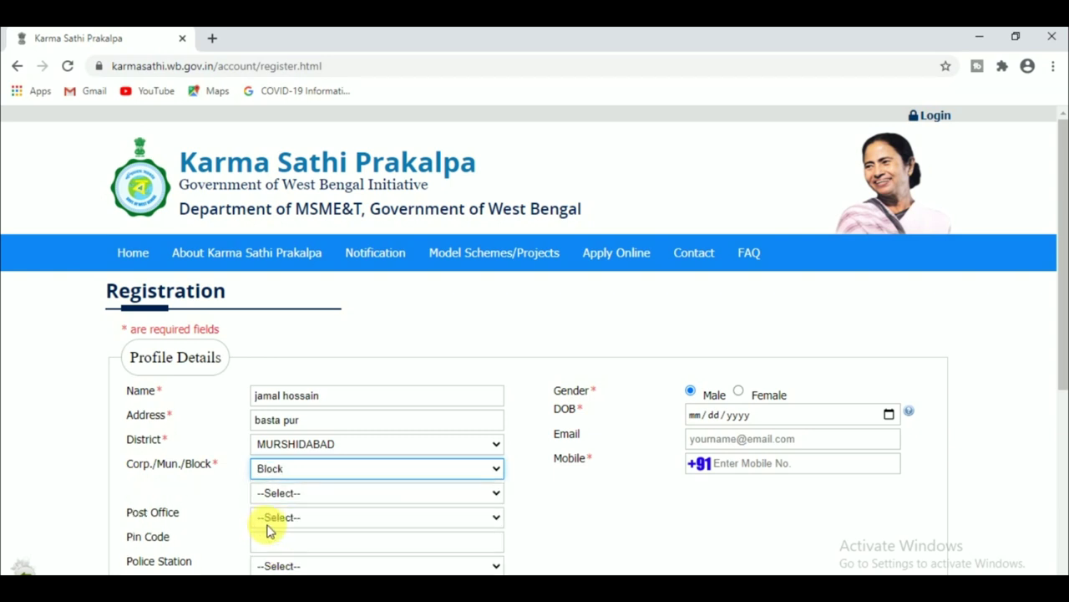
left_click(350, 494)
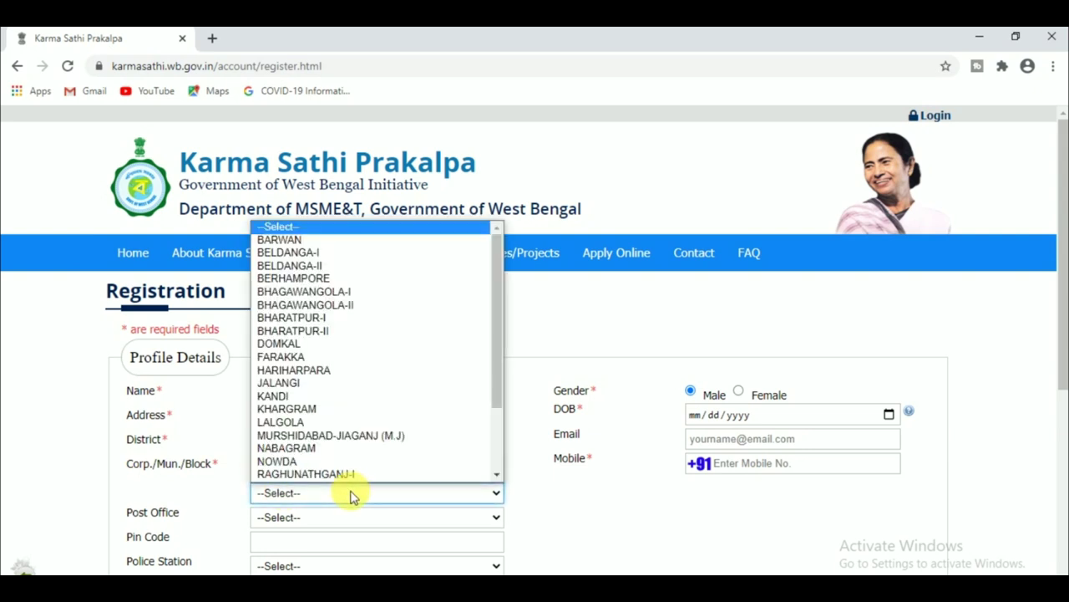
left_click(347, 435)
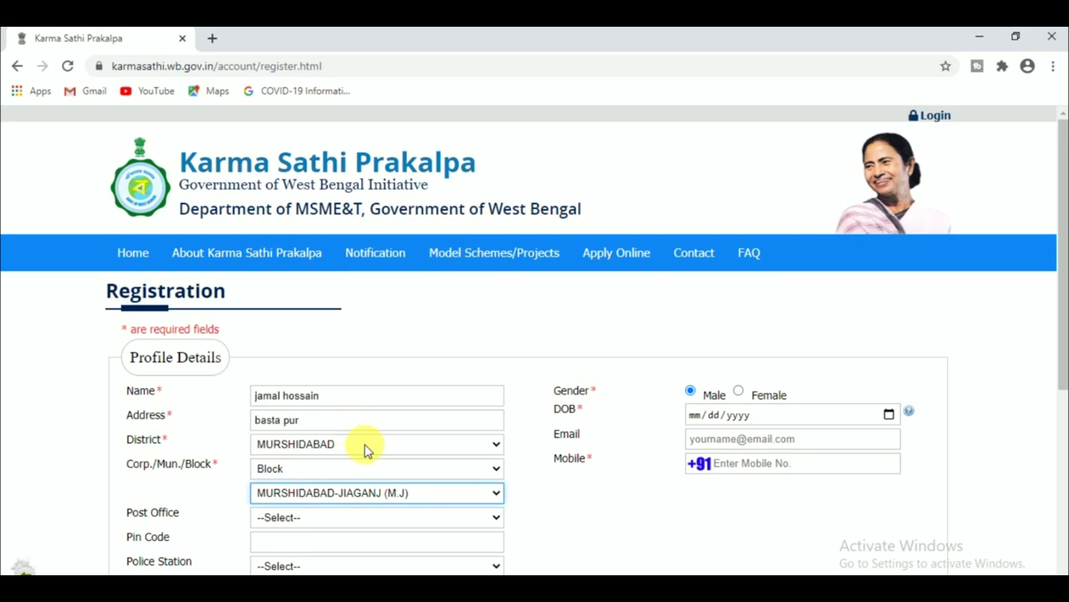
left_click(340, 518)
left_click(287, 303)
left_click(321, 545)
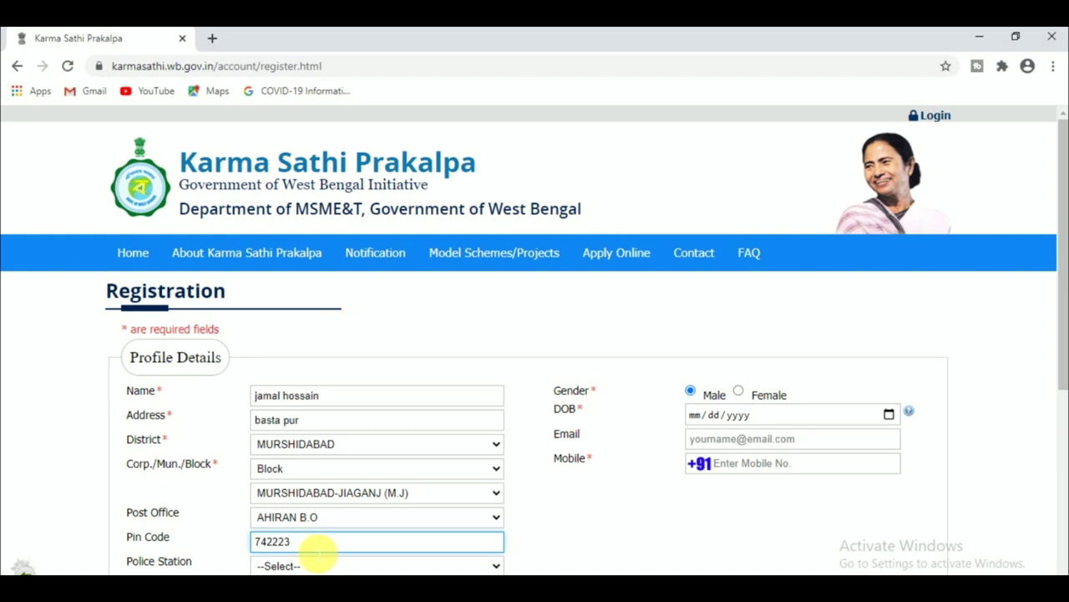
left_click(311, 566)
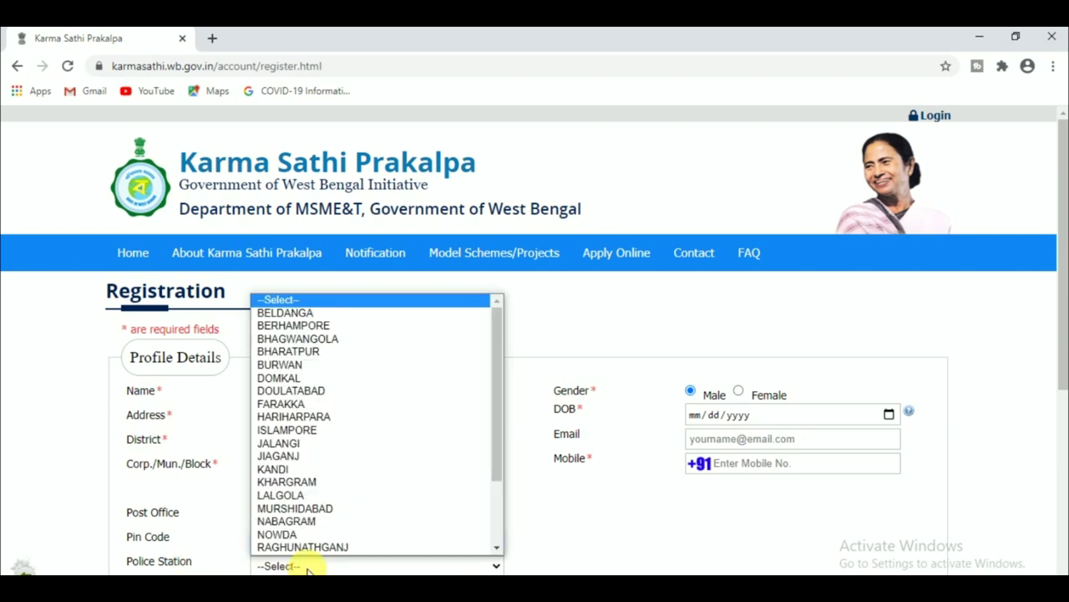
left_click(266, 429)
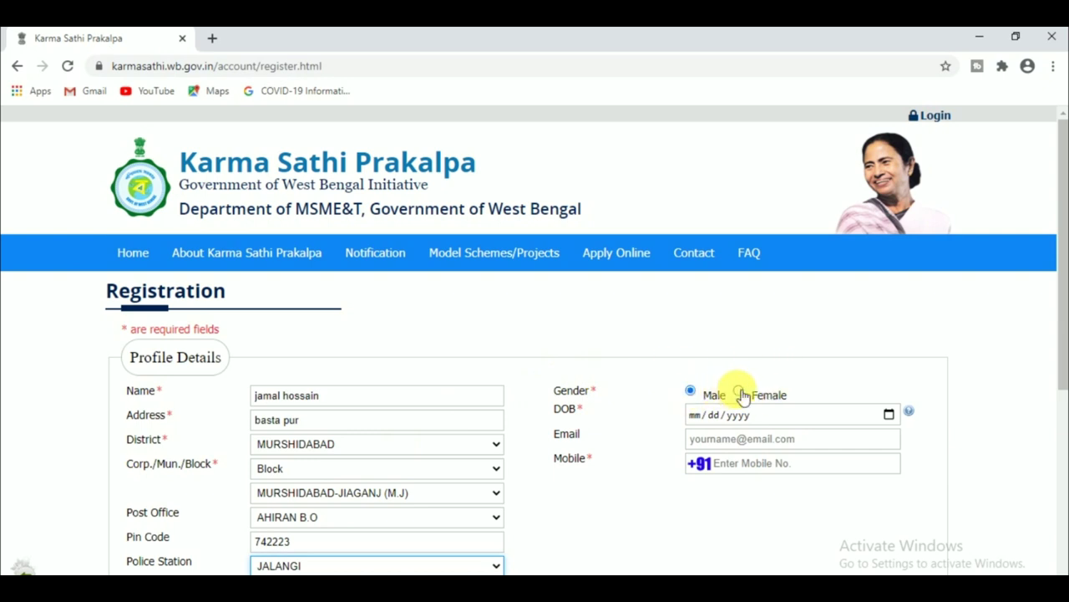
left_click(699, 415)
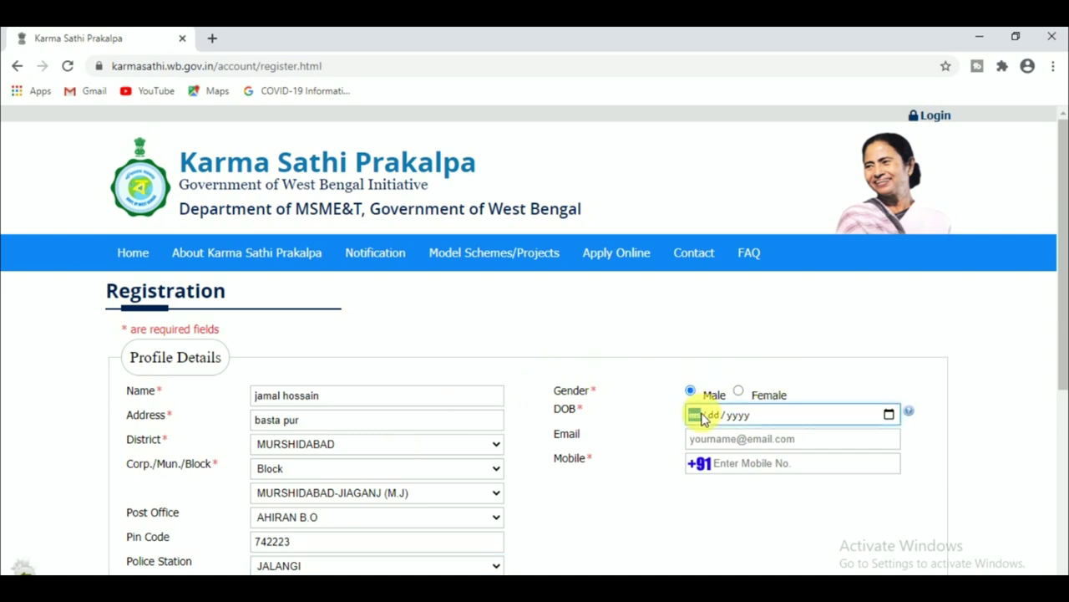
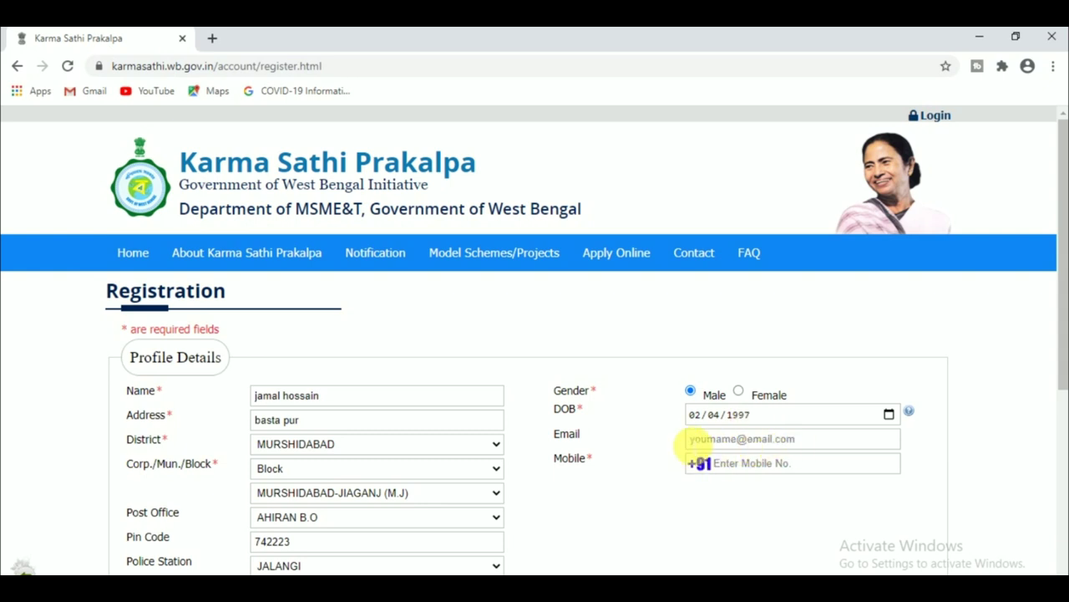
left_click(724, 439)
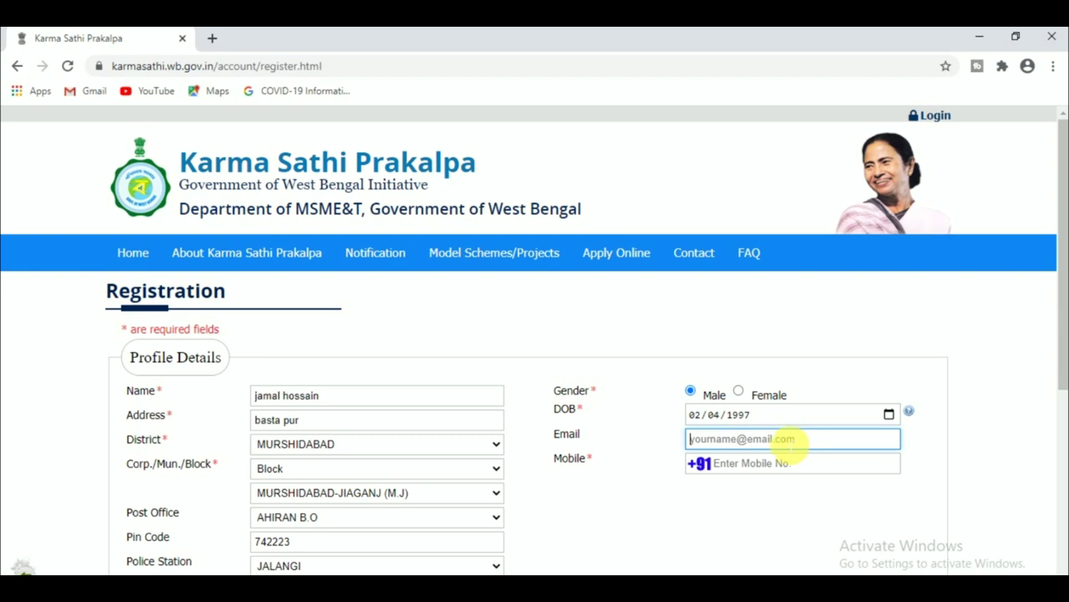
left_click(773, 471)
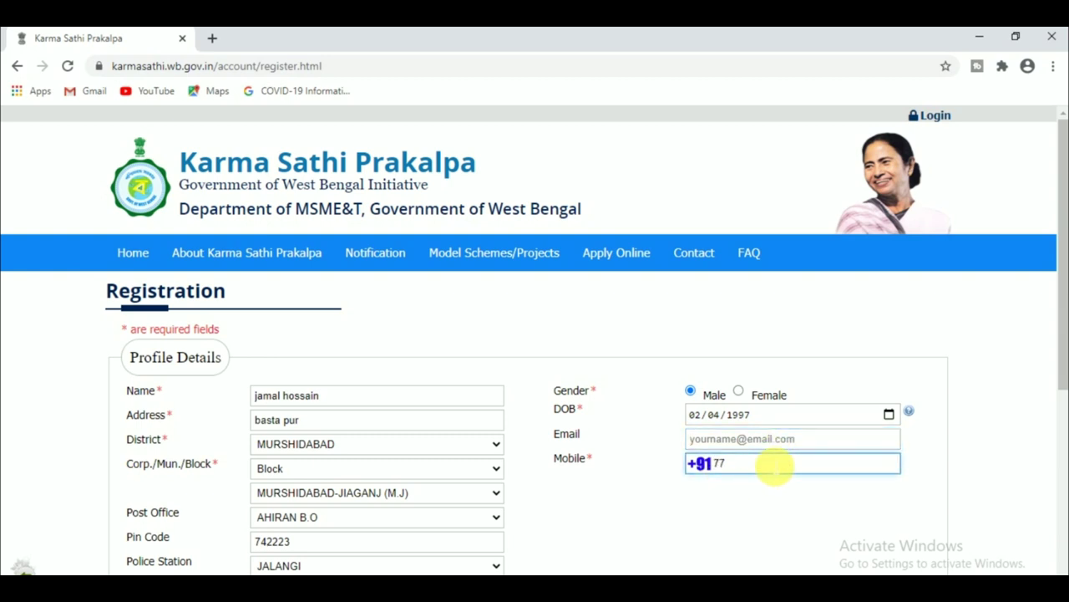
Enter the one-time code, accept the declaration, and submit the registration
scroll(1062, 382, "down", 1)
left_click(713, 436)
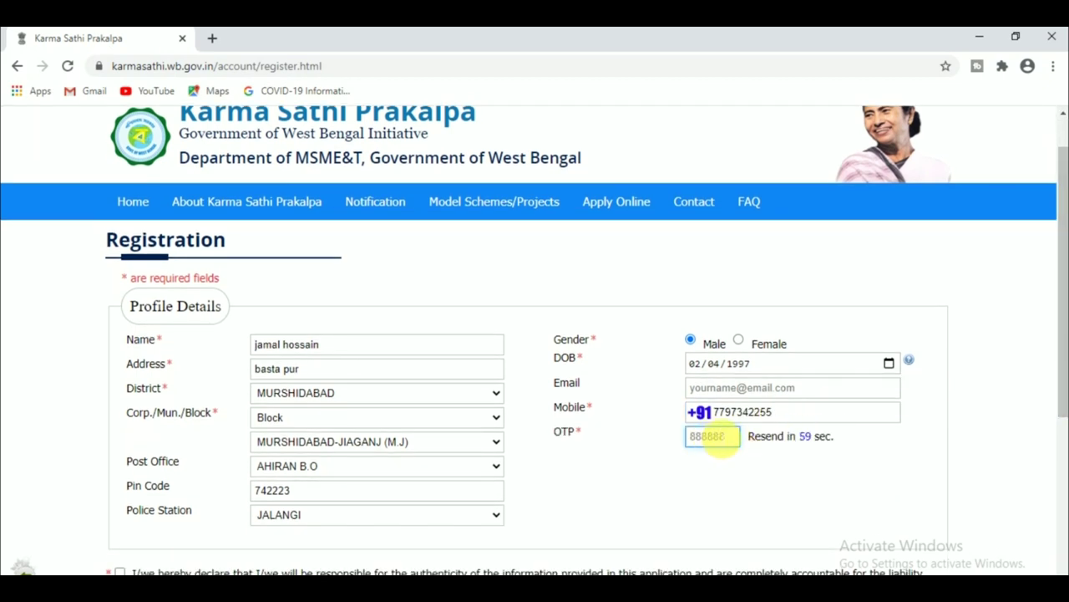
left_click_drag(1065, 328, 1057, 410)
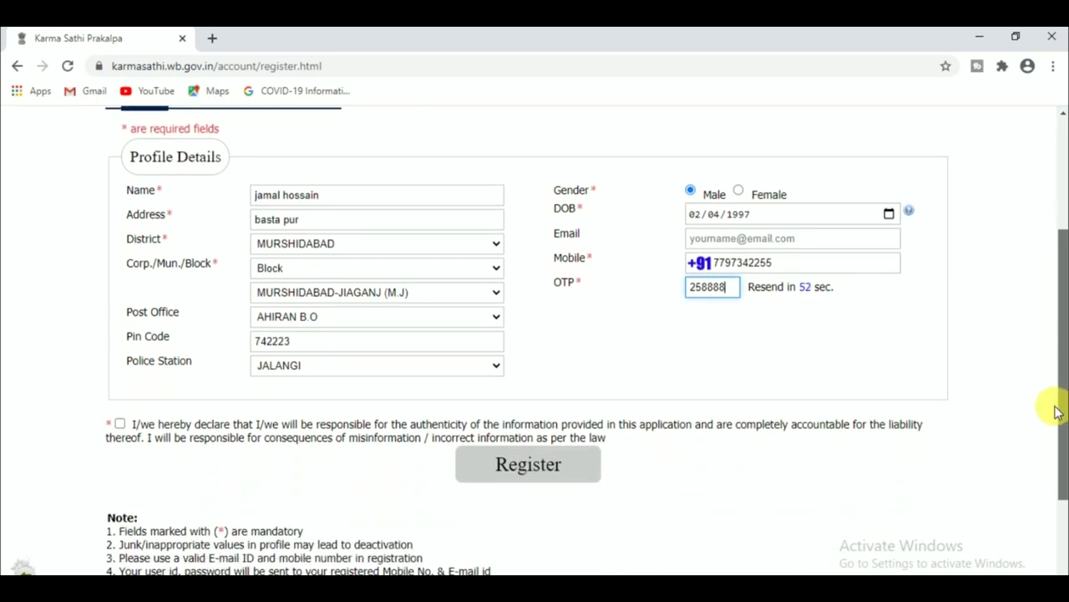
left_click(122, 424)
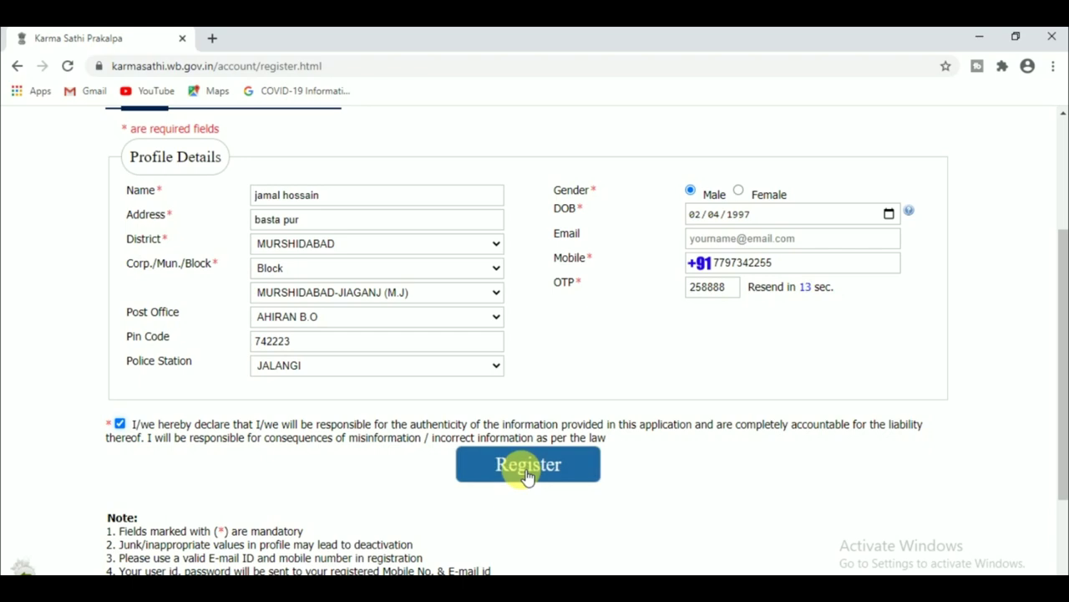
left_click(527, 466)
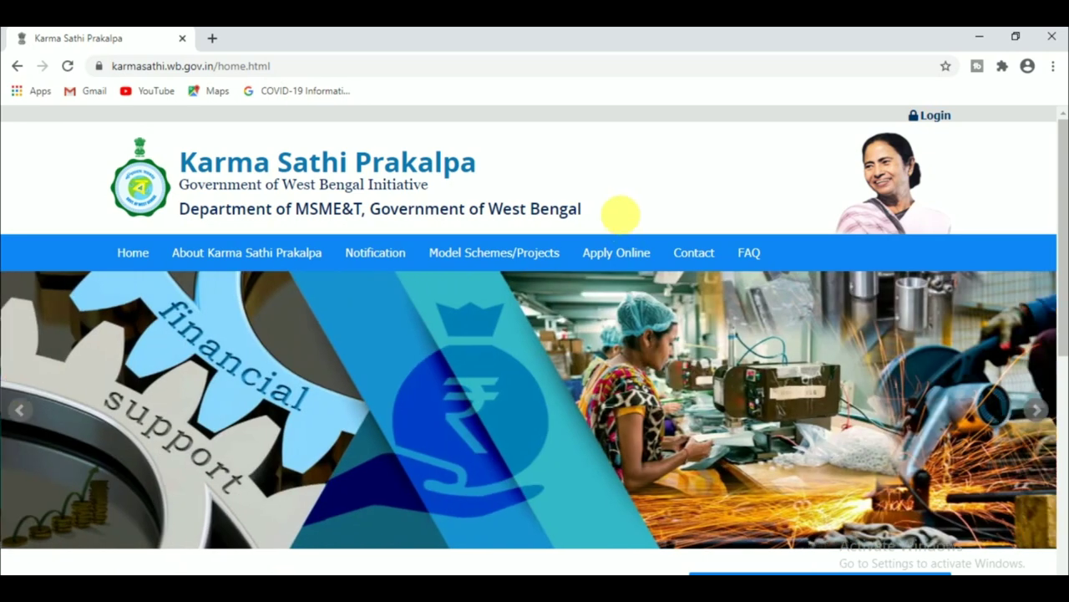
Go to Apply Online and log in with the applicant's username to reach the form
left_click(608, 254)
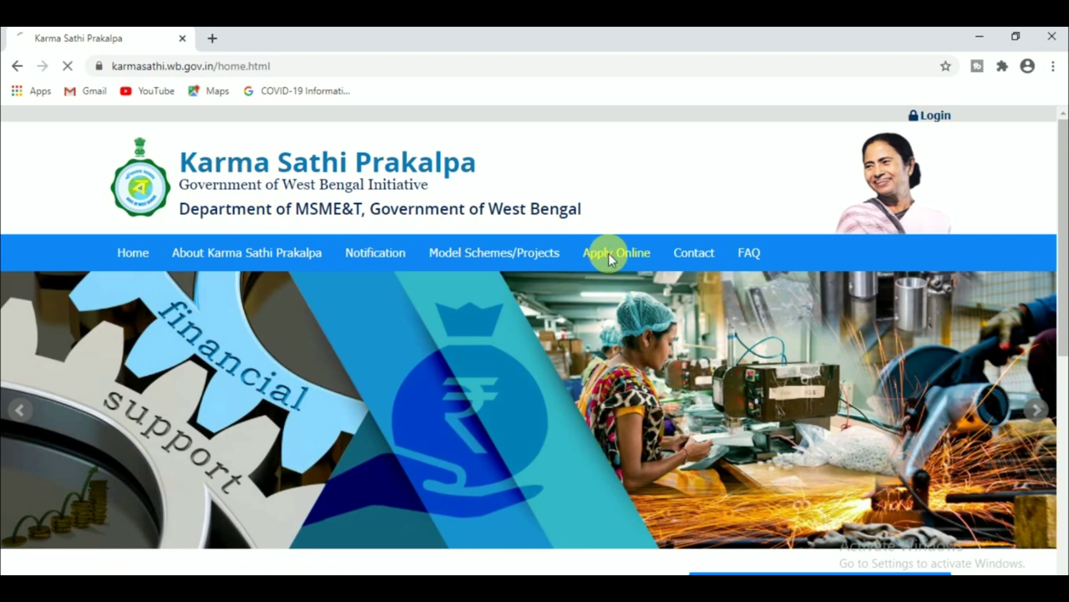
left_click(149, 436)
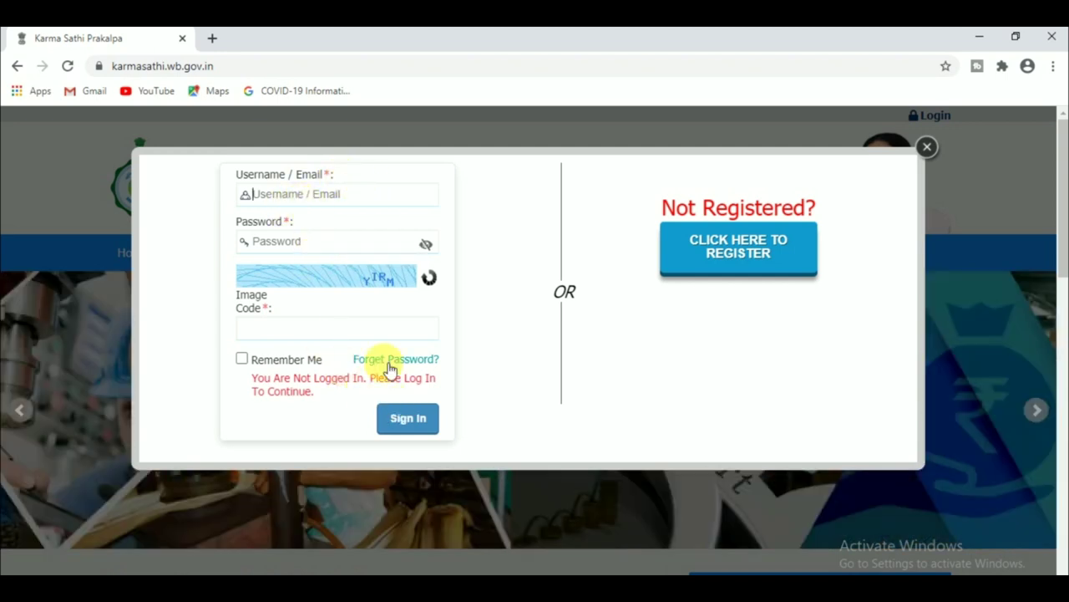
left_click(294, 195)
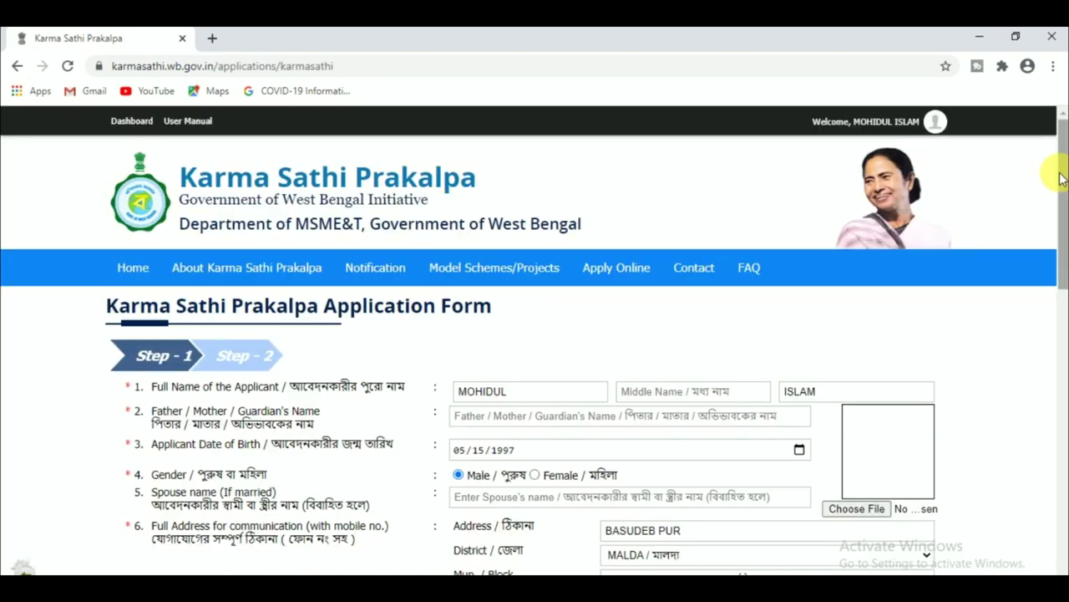
mouse_move(1061, 178)
left_mouse_down()
mouse_move(1061, 391)
mouse_move(1061, 176)
left_mouse_up()
left_click_drag(1060, 173, 1034, 207)
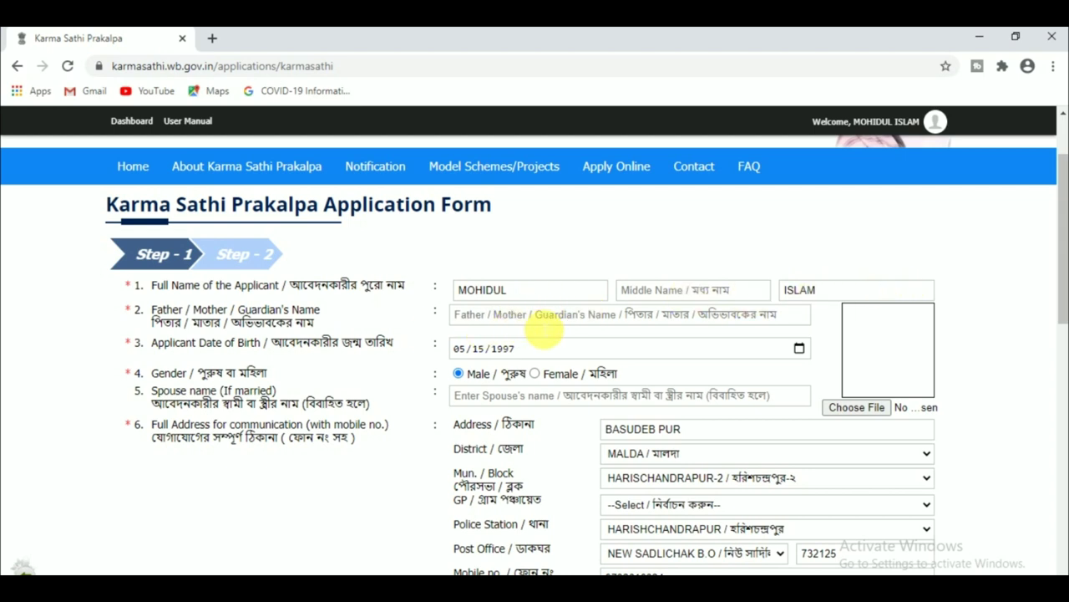
Enter the father's name in the guardian name field
left_click(581, 314)
type("ABUTAHIR")
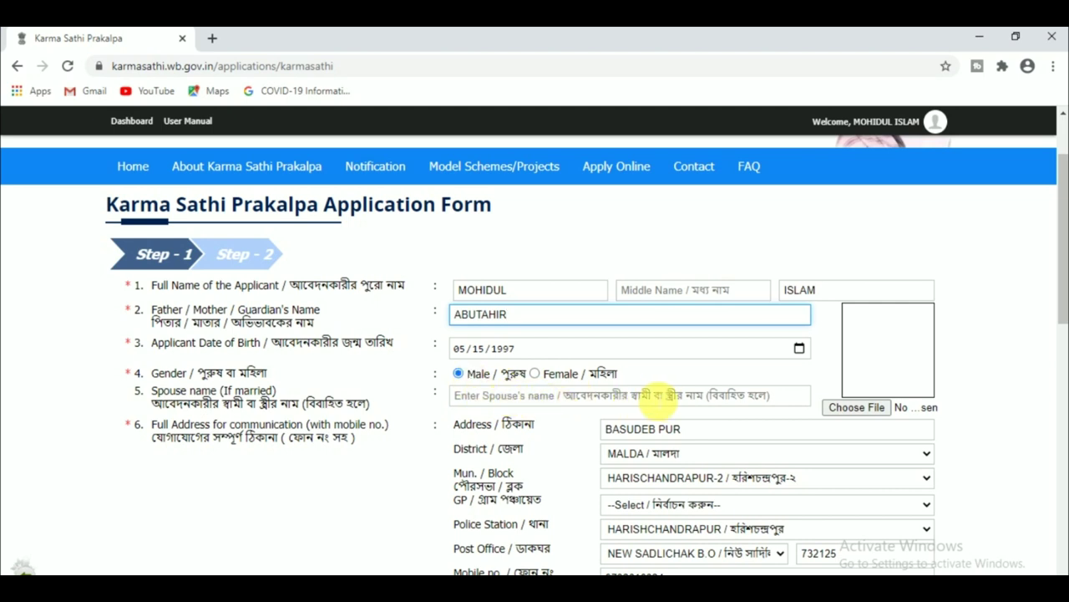
scroll(793, 385, "down", 1)
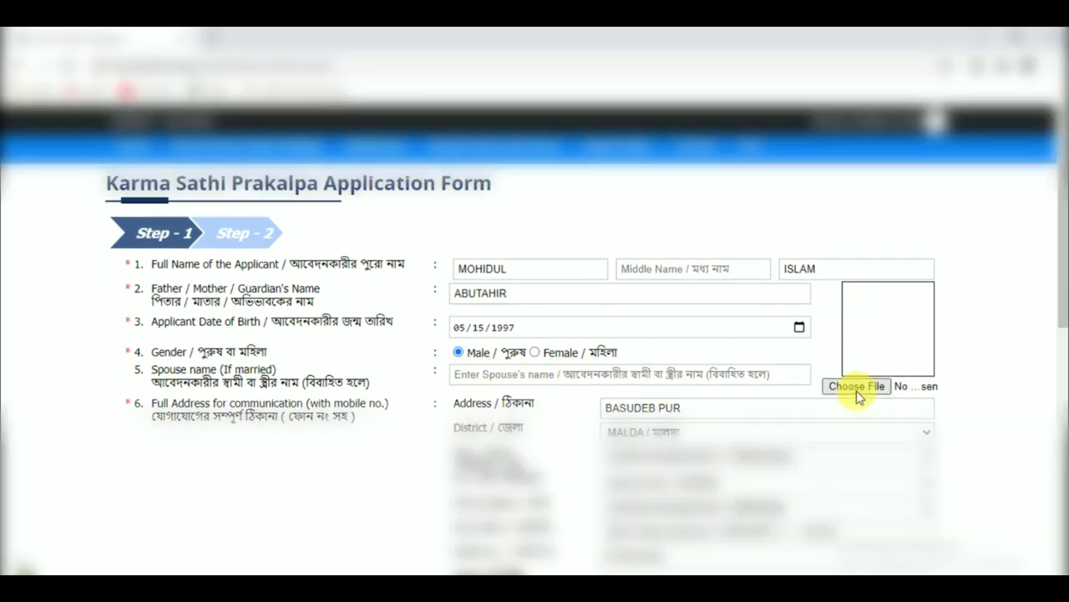
left_click_drag(1061, 290, 1063, 334)
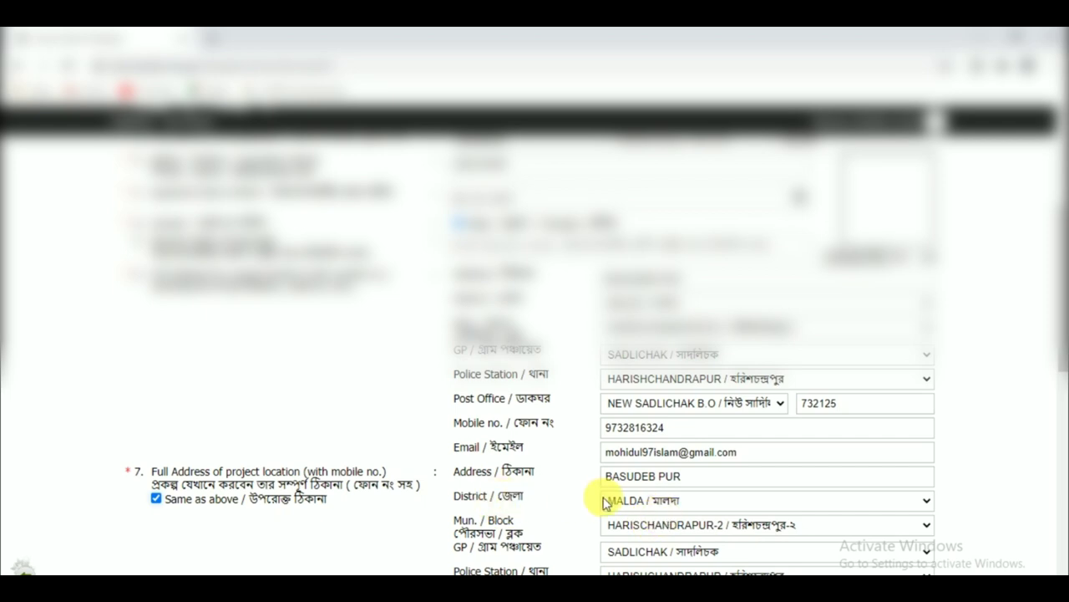
Re-tick 'Same as above' so the project address copies the communication address
left_click(157, 499)
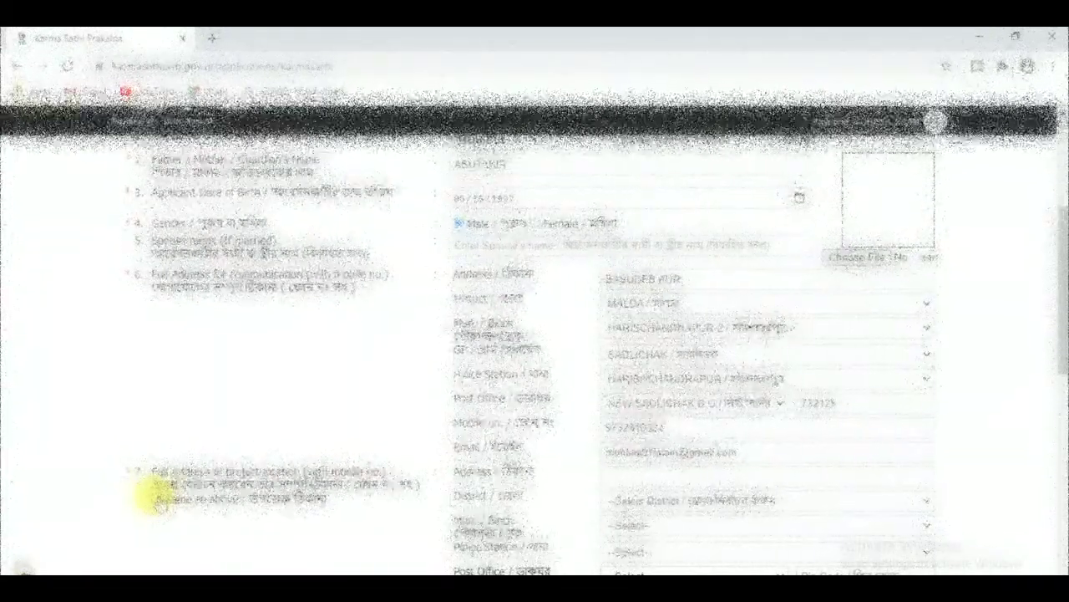
left_click(158, 498)
scroll(91, 521, "down", 3)
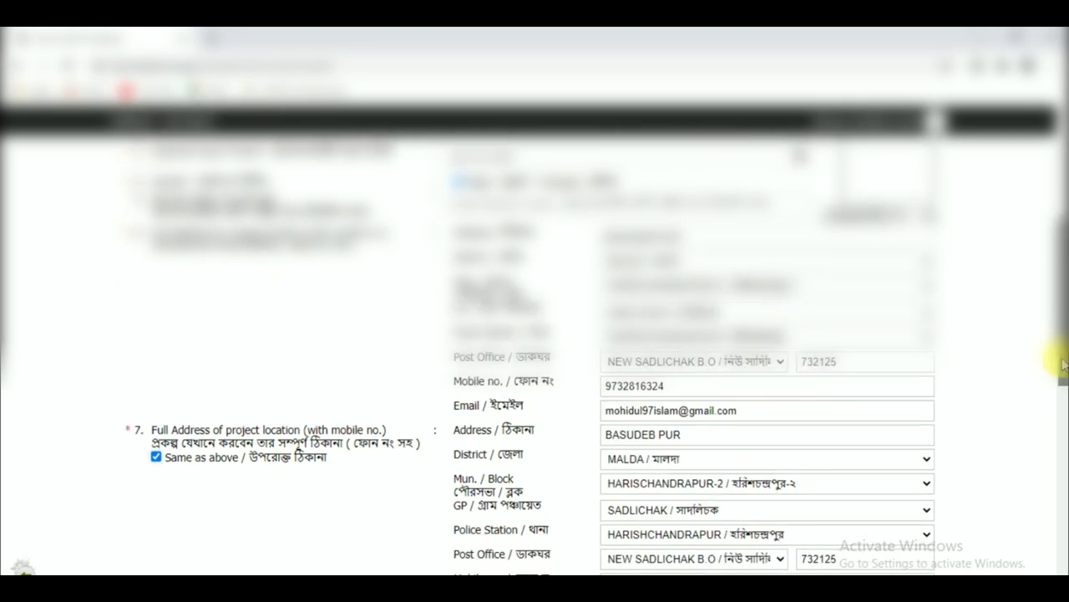
scroll(635, 501, "down", 1)
left_click(531, 371)
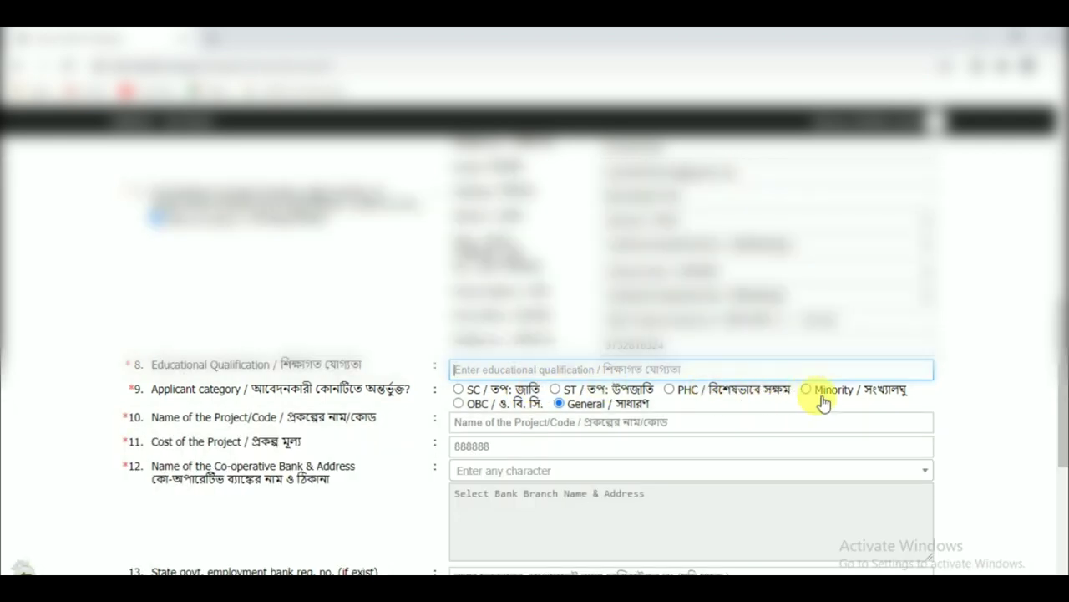
Mark category Minority and select Malda District Central Co-Operative Bank Ltd., GOURROAD branch
left_click(807, 390)
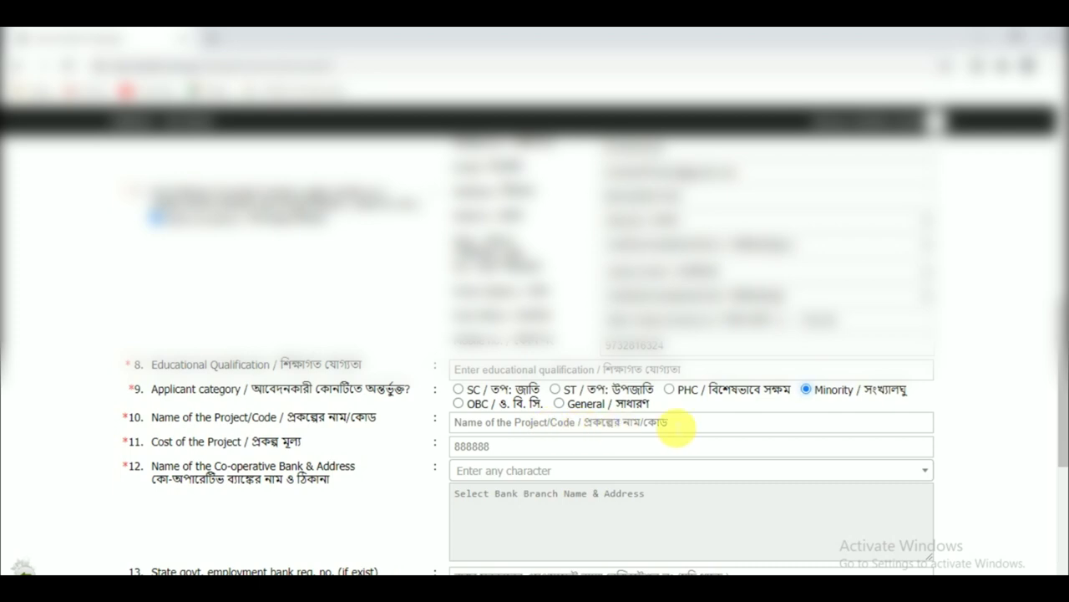
left_click(455, 447)
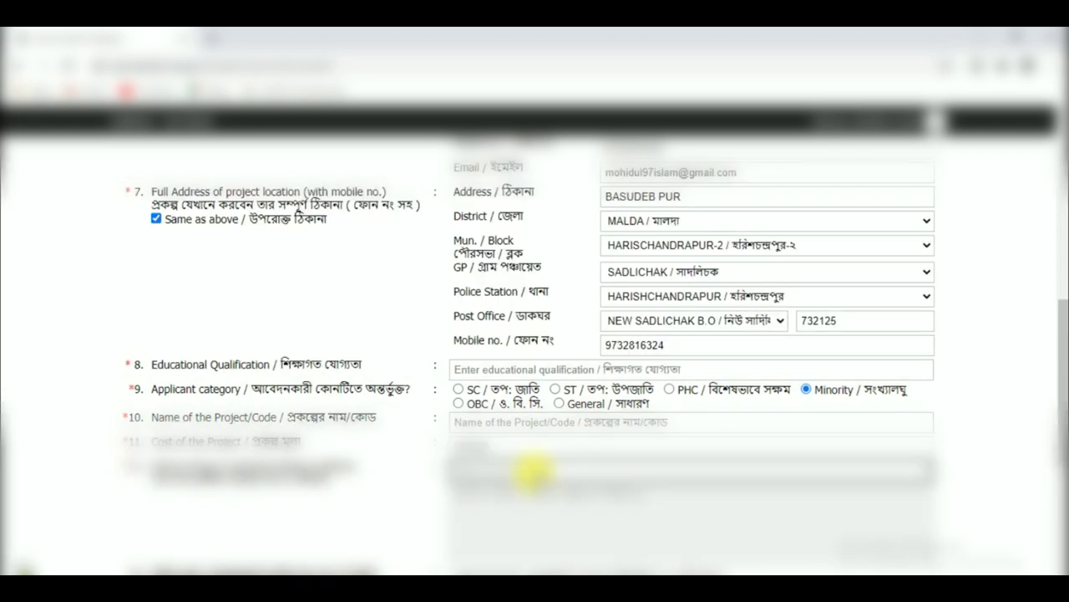
left_click(532, 471)
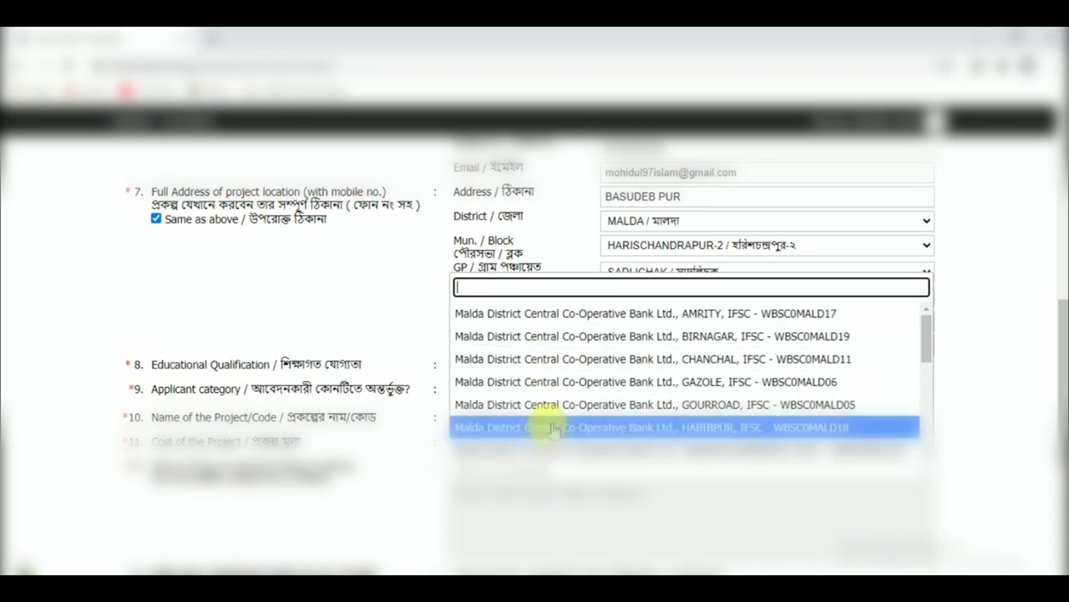
left_click(554, 466)
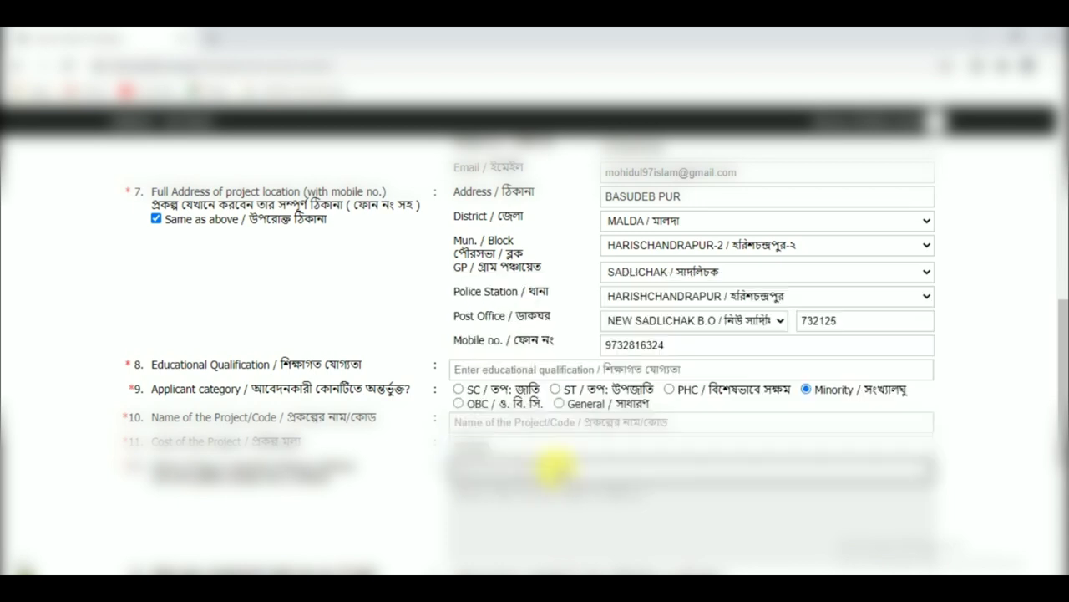
left_click(554, 466)
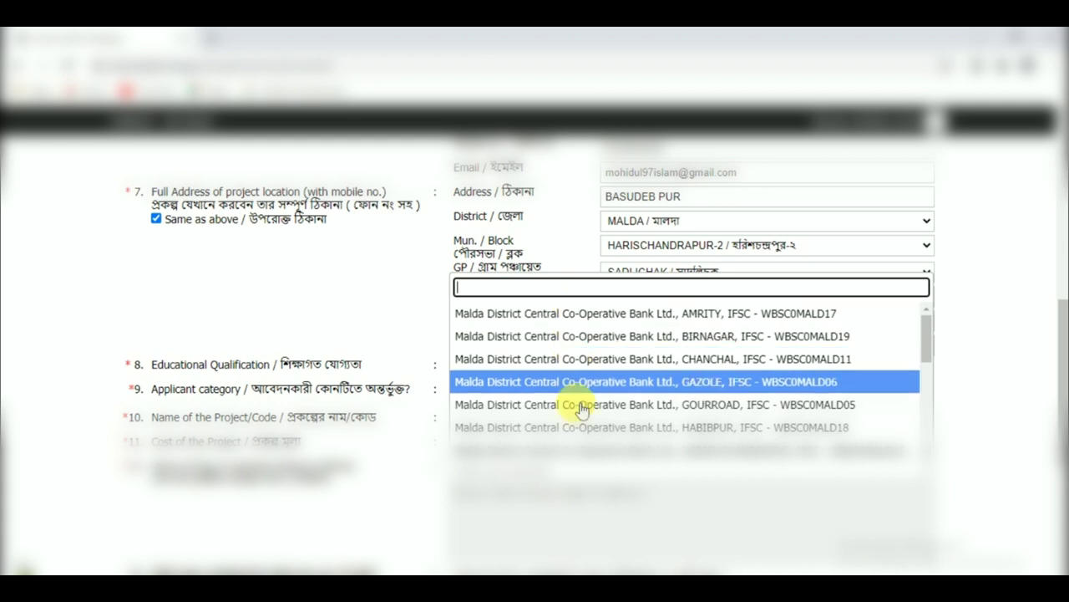
left_click(681, 448)
left_click(604, 470)
left_click(649, 401)
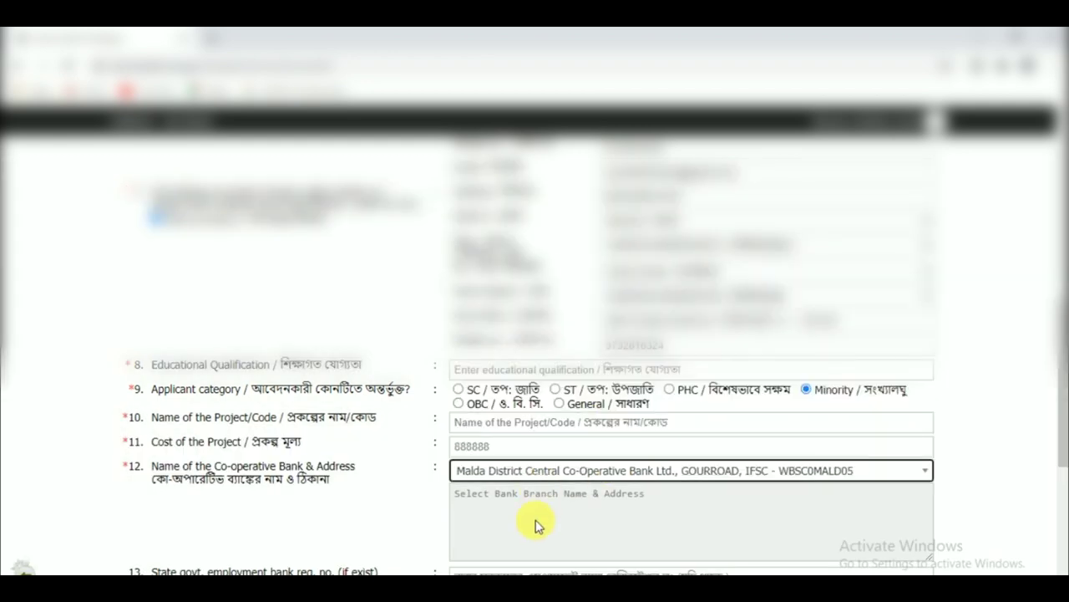
scroll(569, 468, "down", 3)
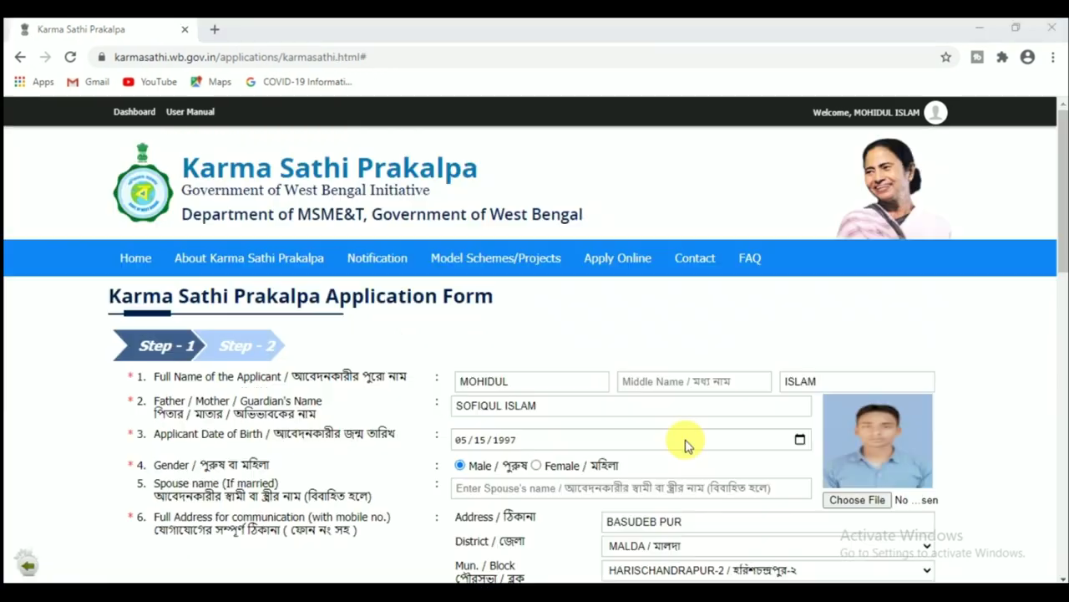
Accept the application declaration and continue to the Step 2 supporting documents upload page
scroll(685, 441, "down", 20)
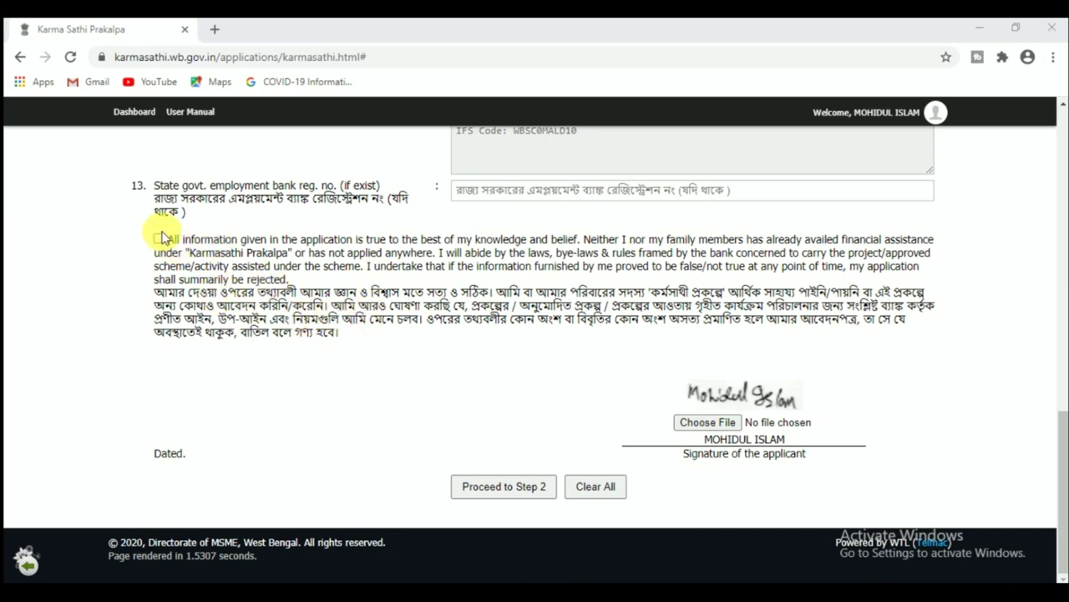
left_click(160, 240)
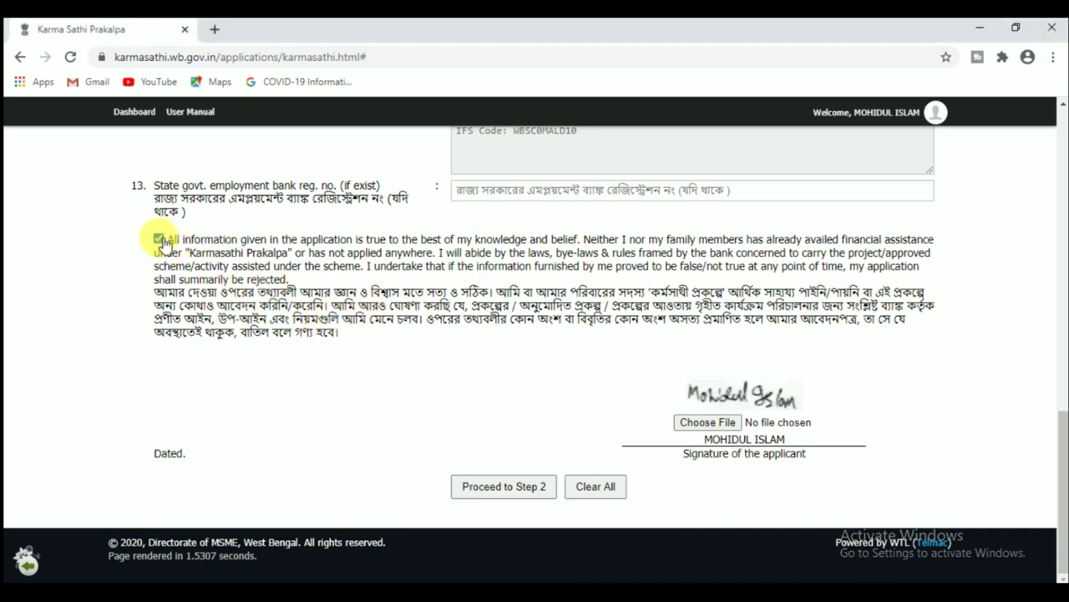
left_click(495, 494)
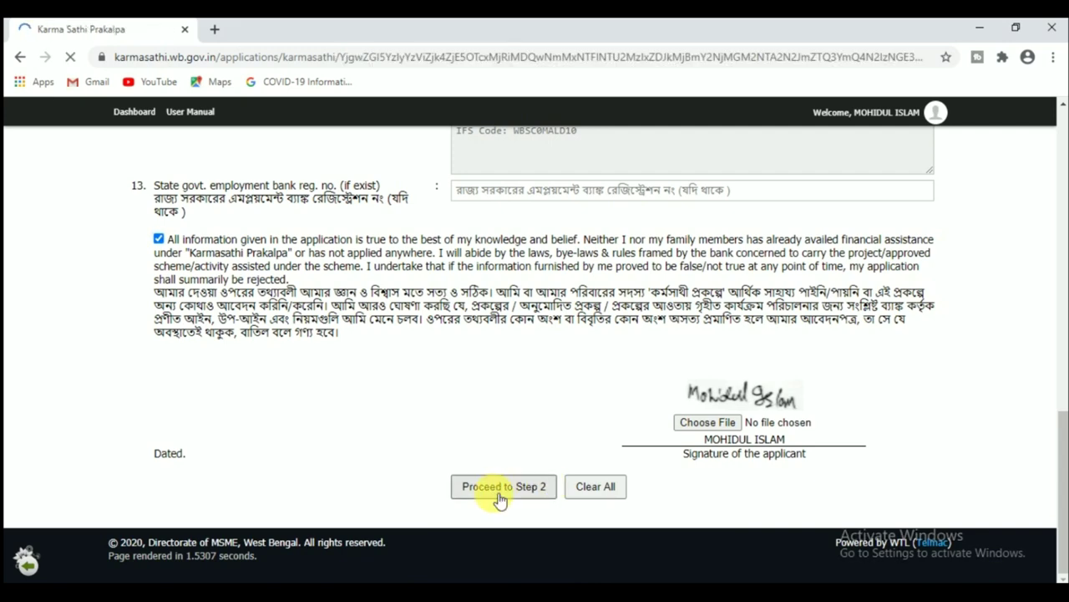
scroll(543, 443, "down", 3)
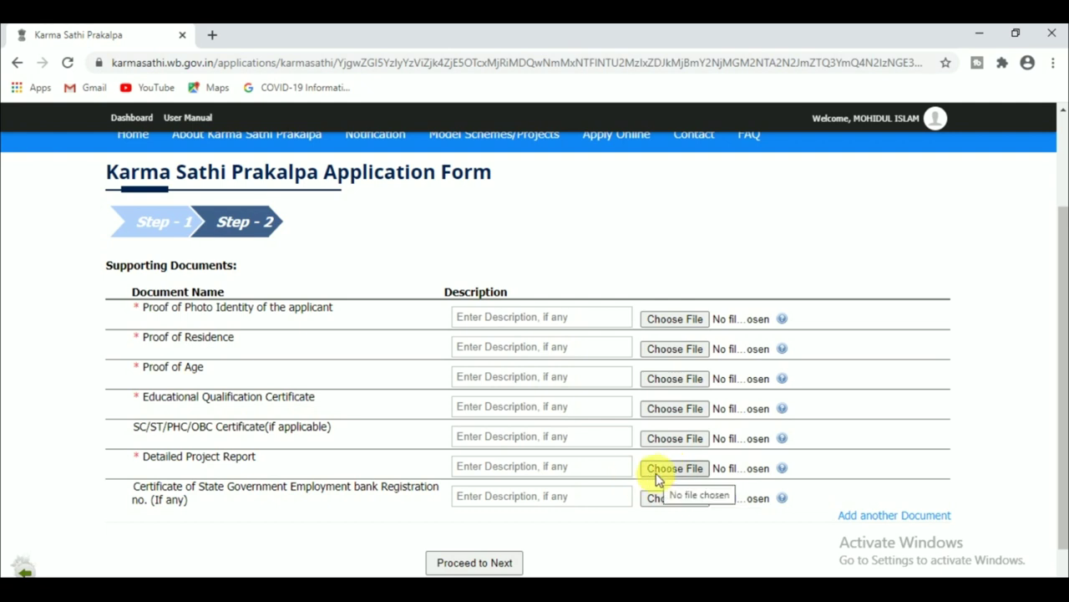
scroll(660, 472, "up", 1)
mouse_move(508, 148)
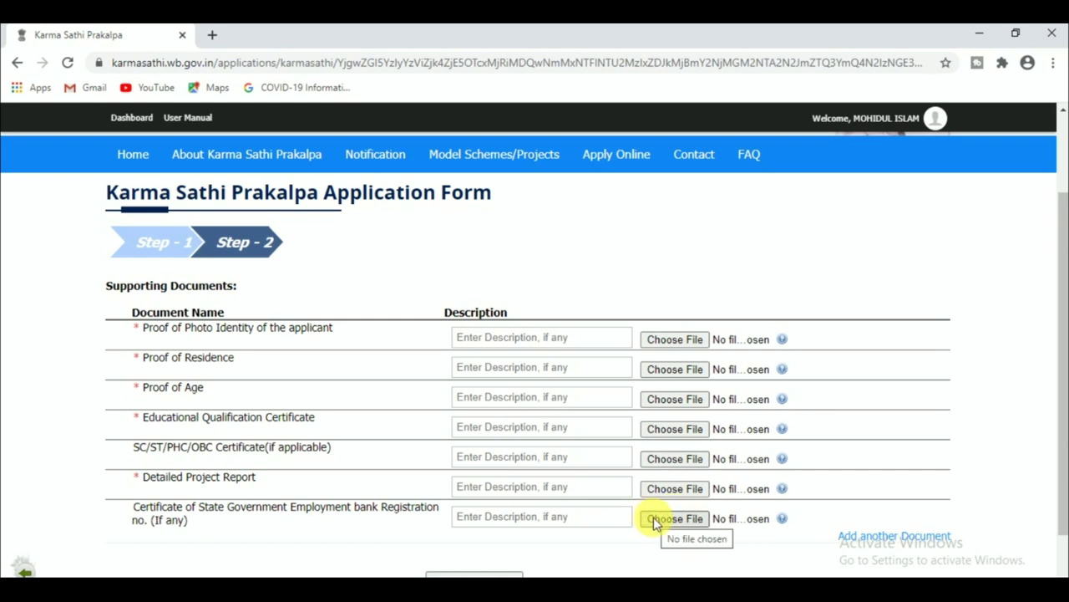
scroll(655, 522, "down", 1)
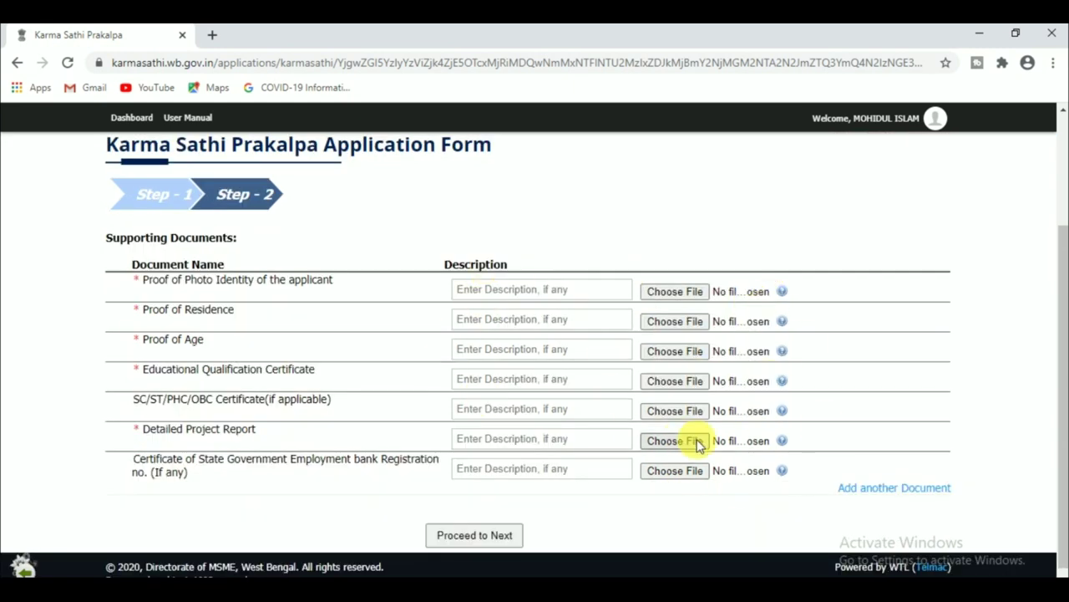